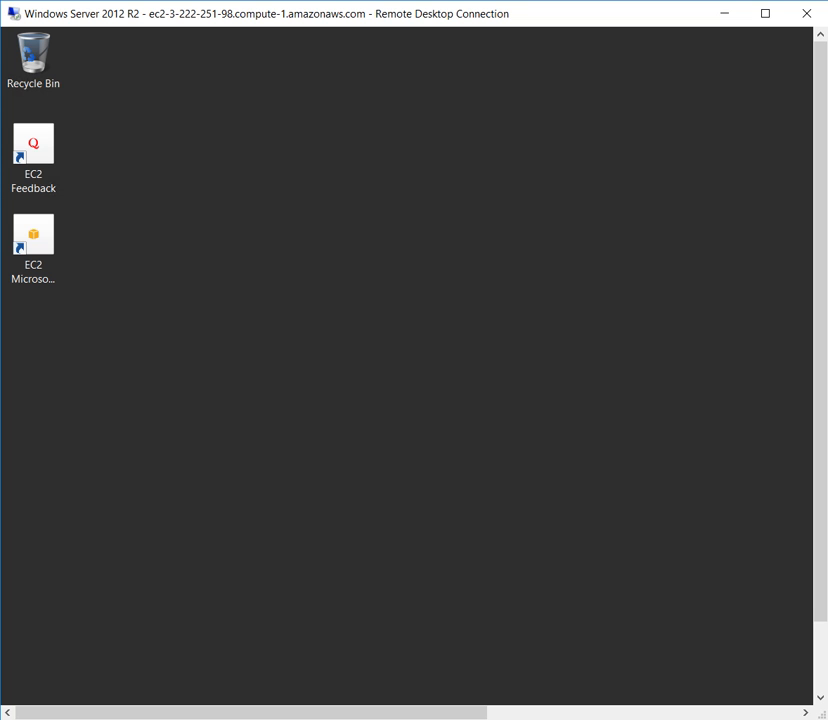
Examine the instance details on the remote desktop background, such as hostname, IP addresses and instance size.
left_click_drag(251, 713, 563, 713)
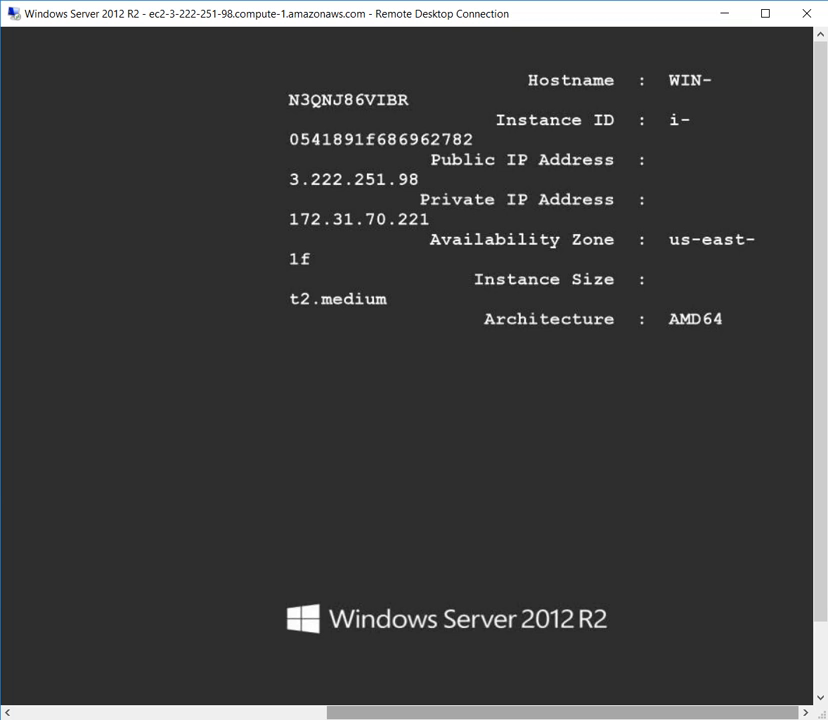
mouse_move(560, 713)
left_mouse_down()
mouse_move(518, 713)
mouse_move(560, 713)
left_mouse_up()
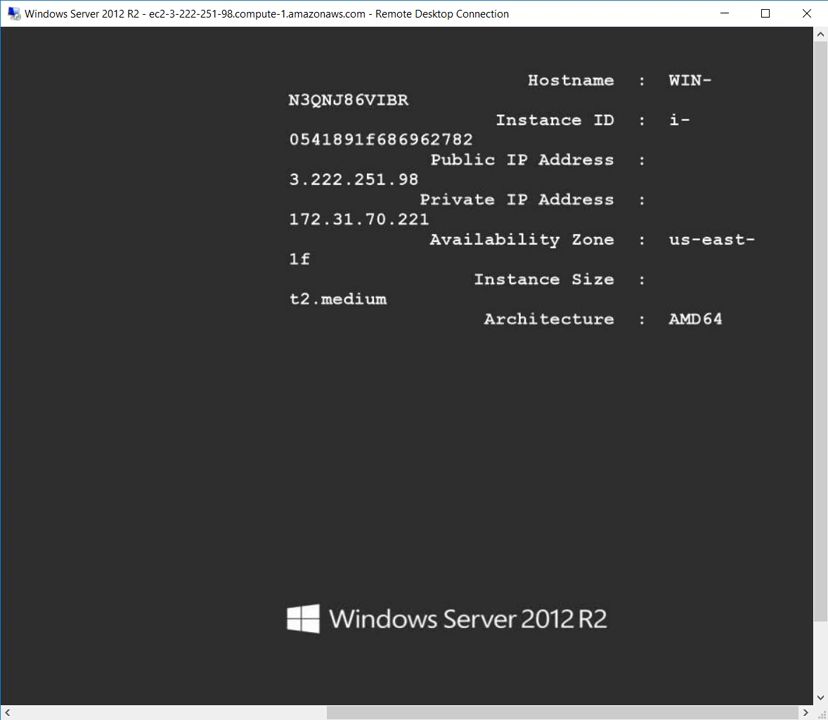
mouse_move(563, 713)
left_mouse_down()
mouse_move(536, 713)
mouse_move(558, 713)
left_mouse_up()
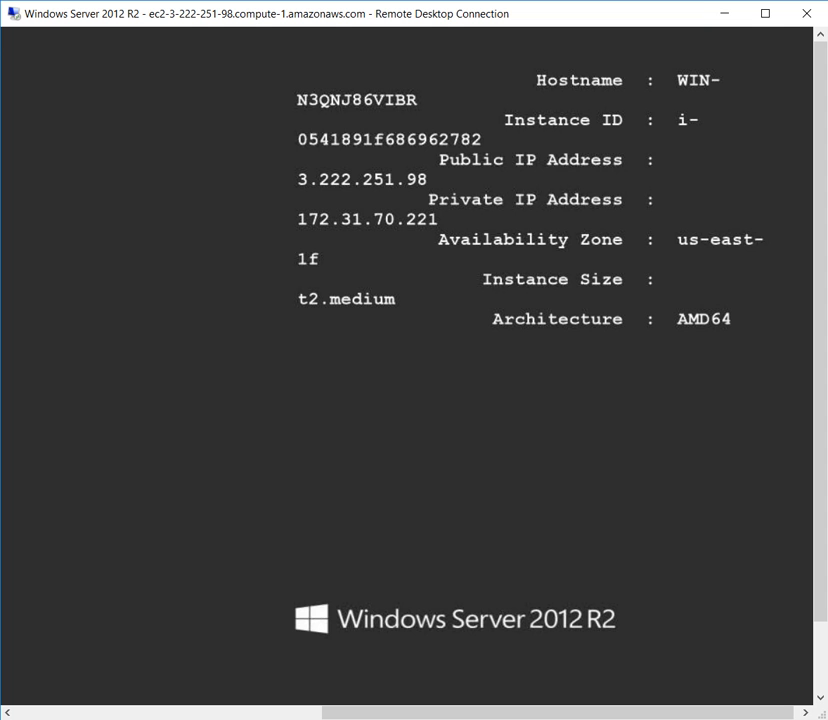
left_click_drag(558, 713, 251, 713)
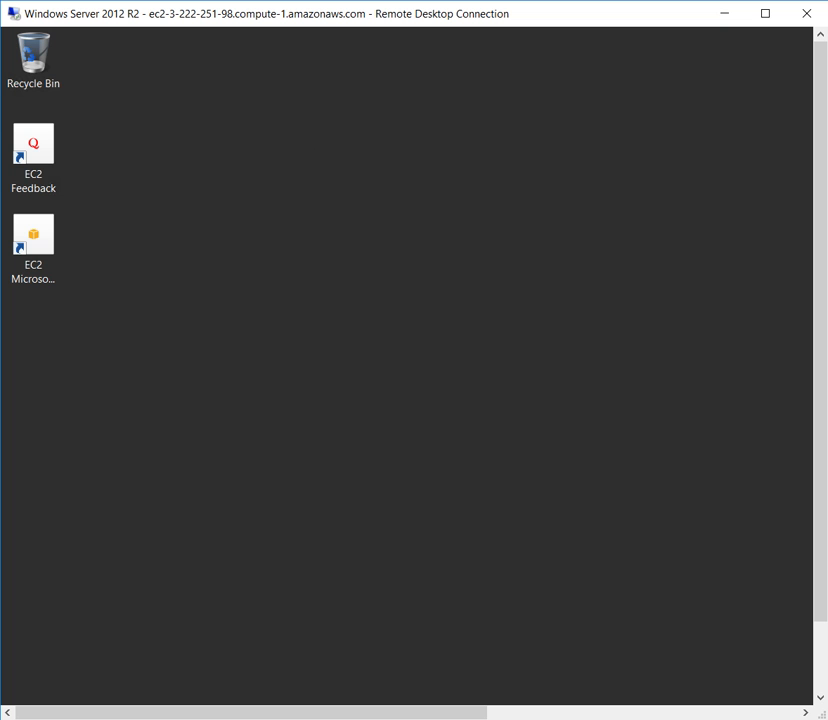
Check the server's CPU performance in Task Manager, leaving it minimized.
left_click_drag(820, 450, 820, 535)
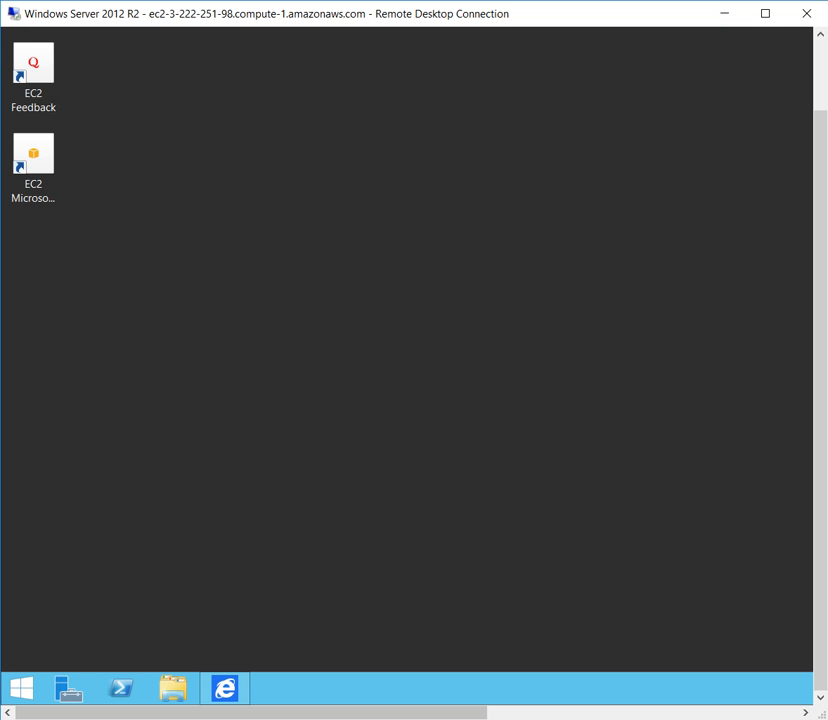
right_click(358, 686)
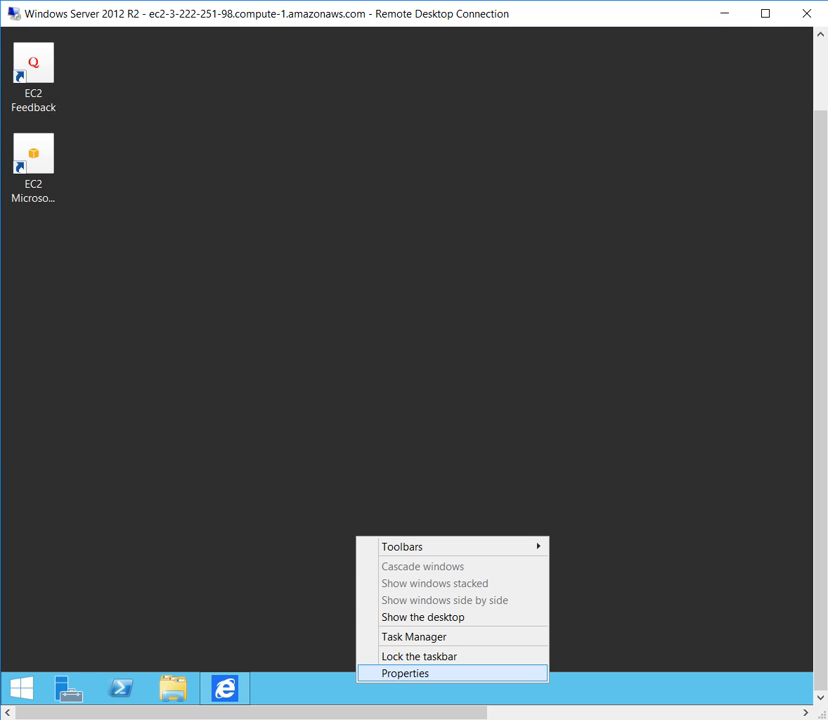
left_click(414, 637)
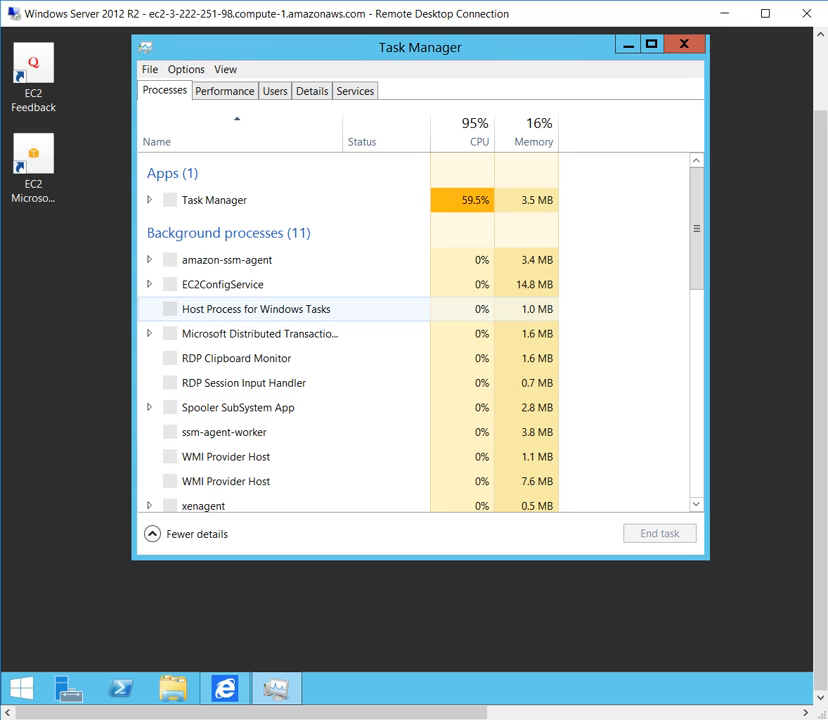
left_click(224, 90)
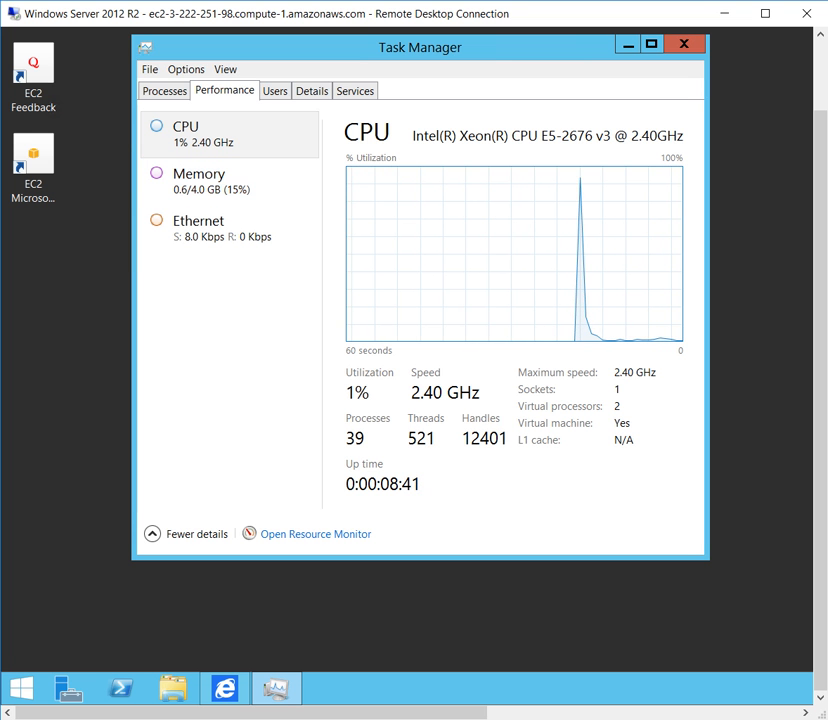
left_click(628, 45)
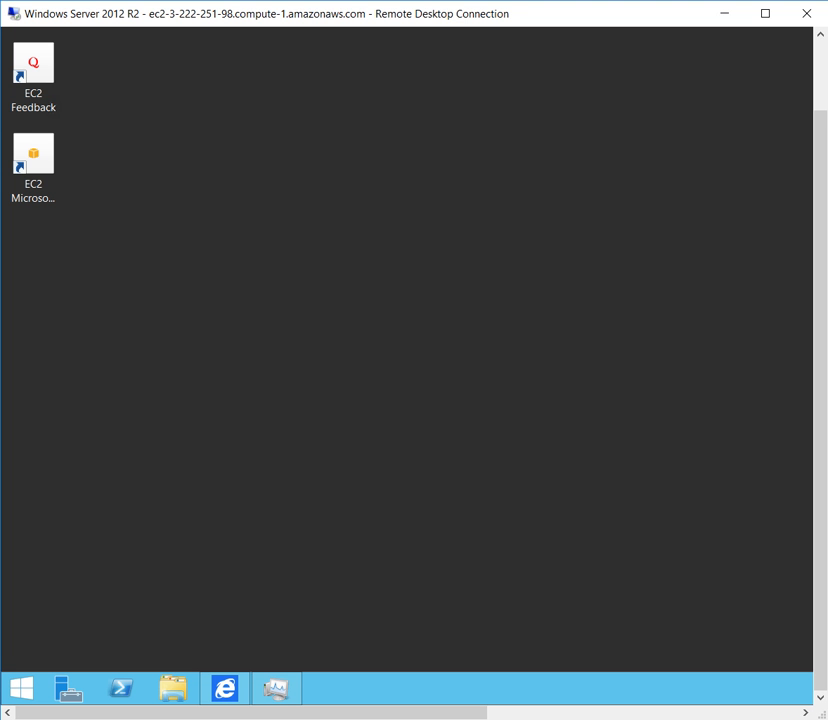
Open Server Manager and start the Add Roles and Features Wizard from its dashboard.
mouse_move(820, 400)
left_mouse_down()
mouse_move(820, 331)
mouse_move(820, 408)
left_mouse_up()
left_click(68, 687)
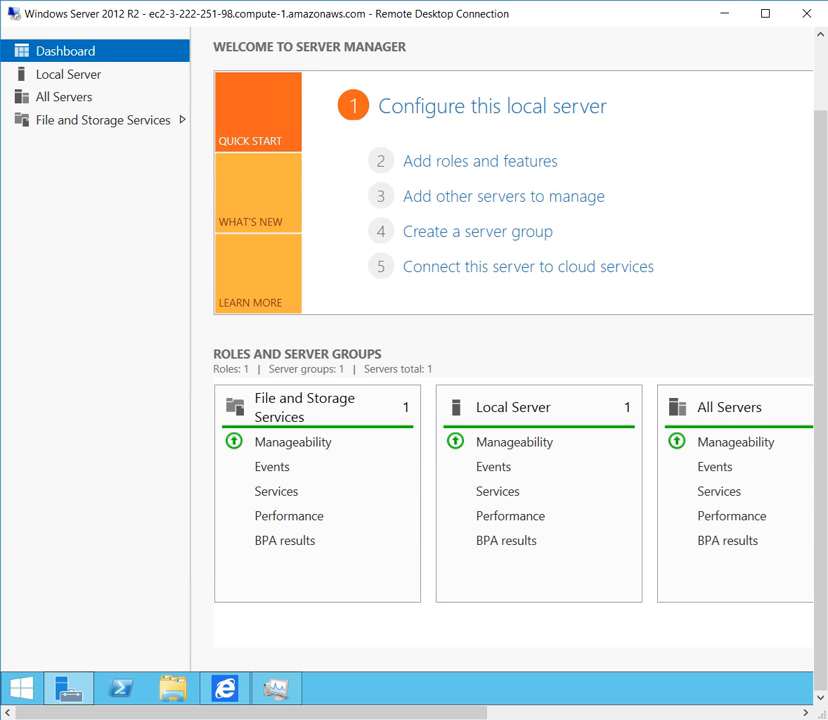
mouse_move(251, 713)
left_mouse_down()
mouse_move(564, 713)
mouse_move(235, 713)
left_mouse_up()
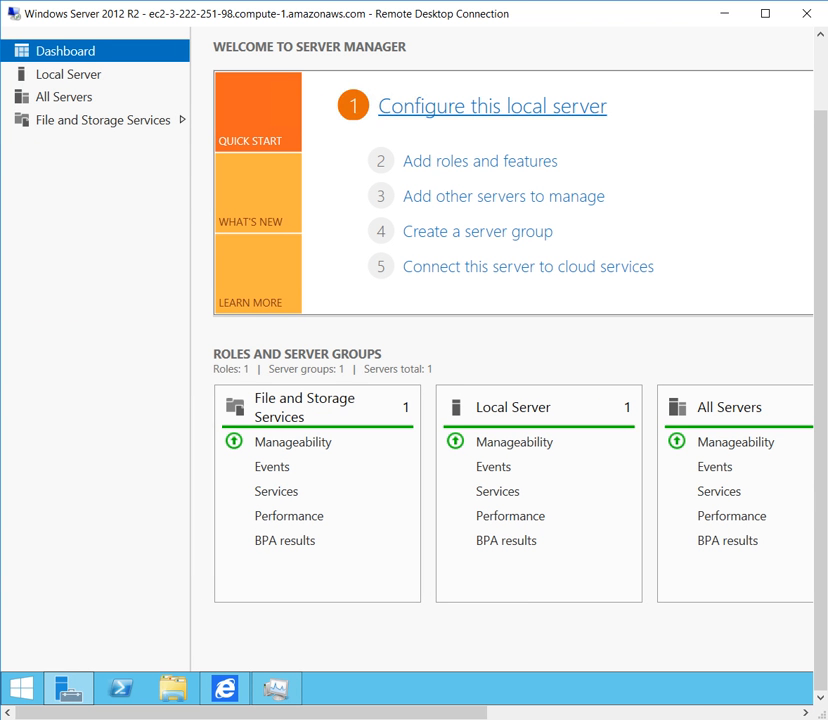
left_click_drag(820, 165, 820, 91)
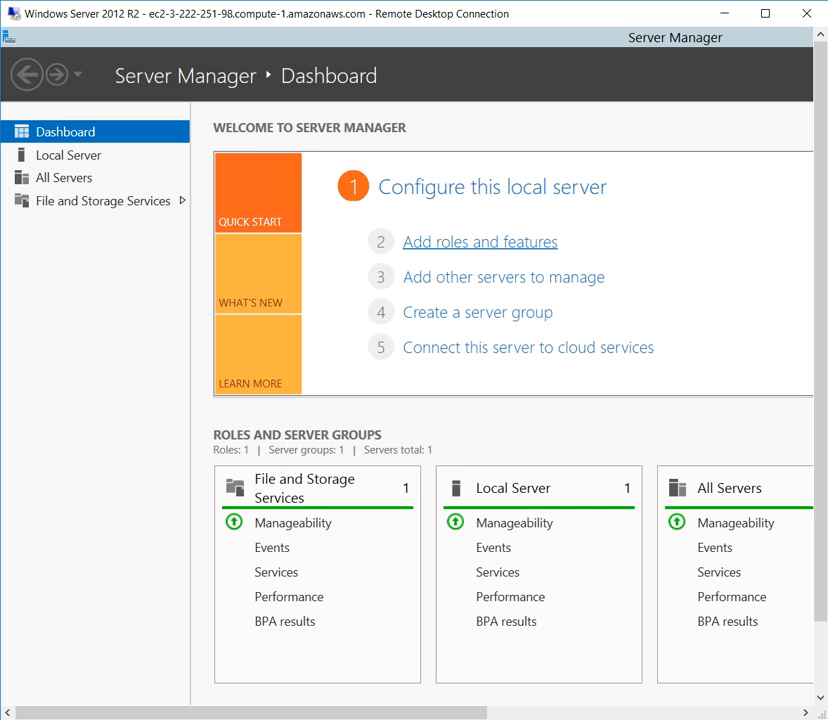
left_click(480, 242)
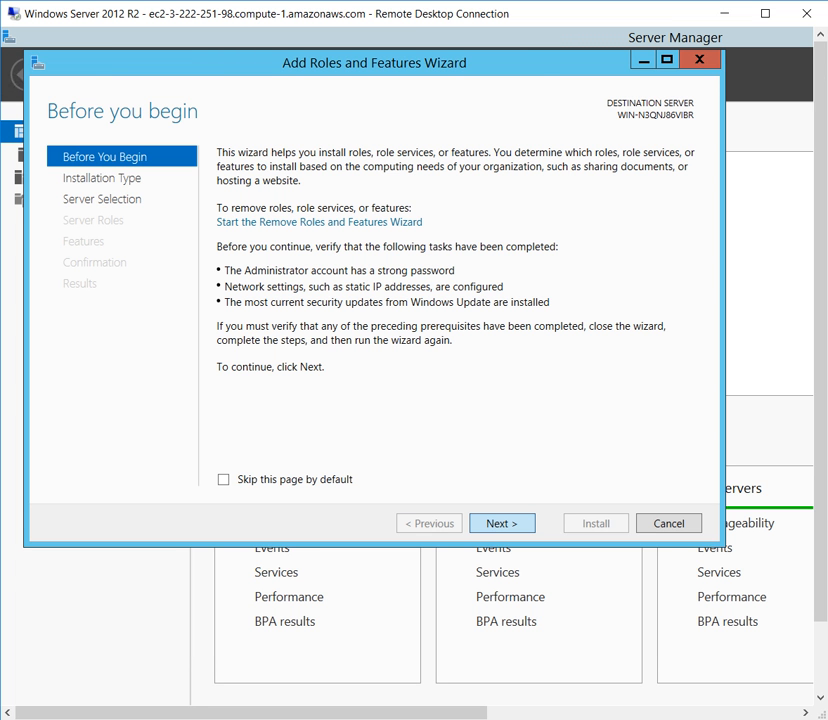
Choose a role-based or feature-based installation on the local server from the server pool.
left_click(502, 523)
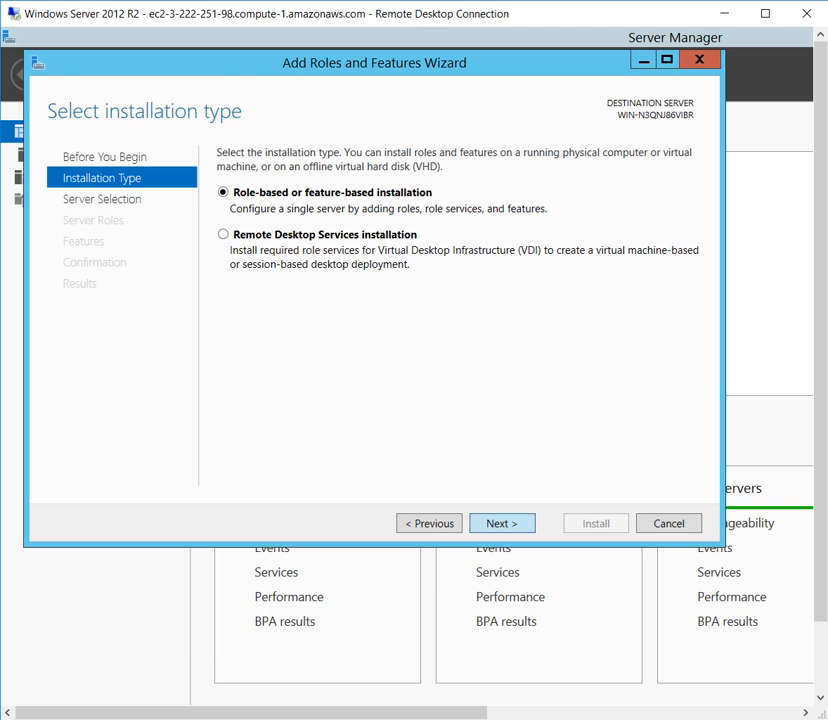
left_click(502, 523)
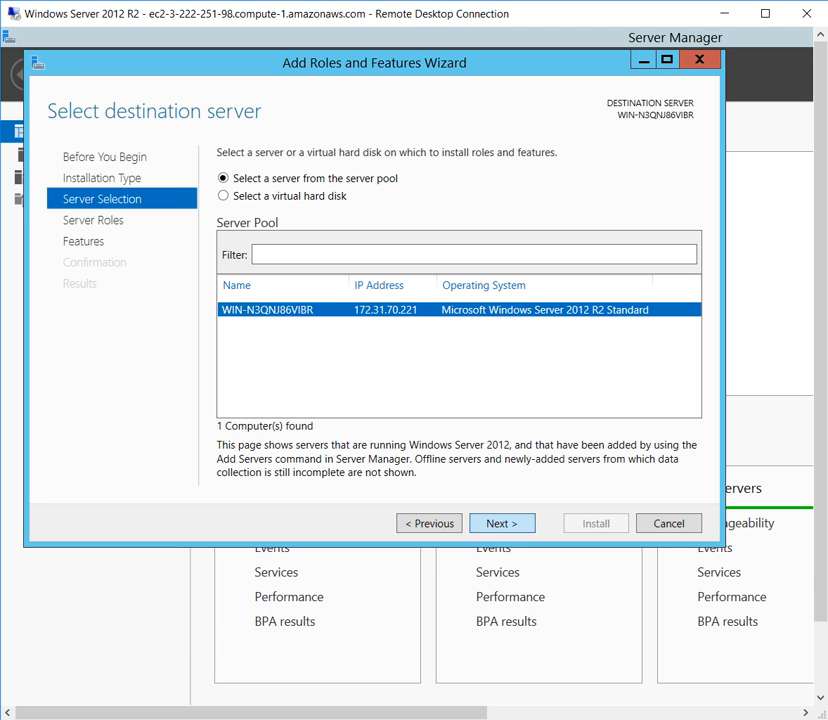
left_click(502, 523)
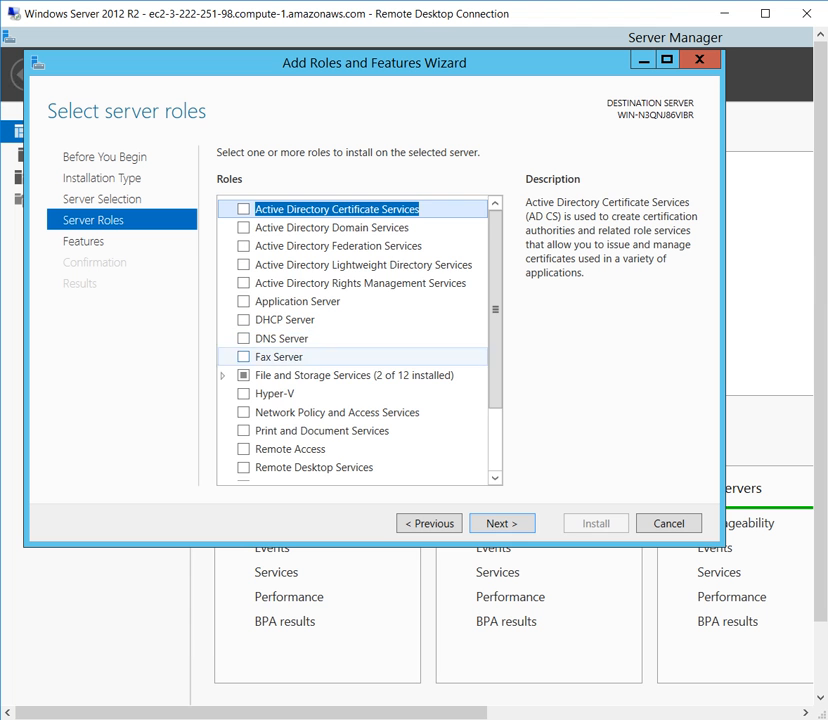
Select the Web Server (IIS) role with its required management tools and proceed to the features selection.
scroll(350, 357, "down", 2)
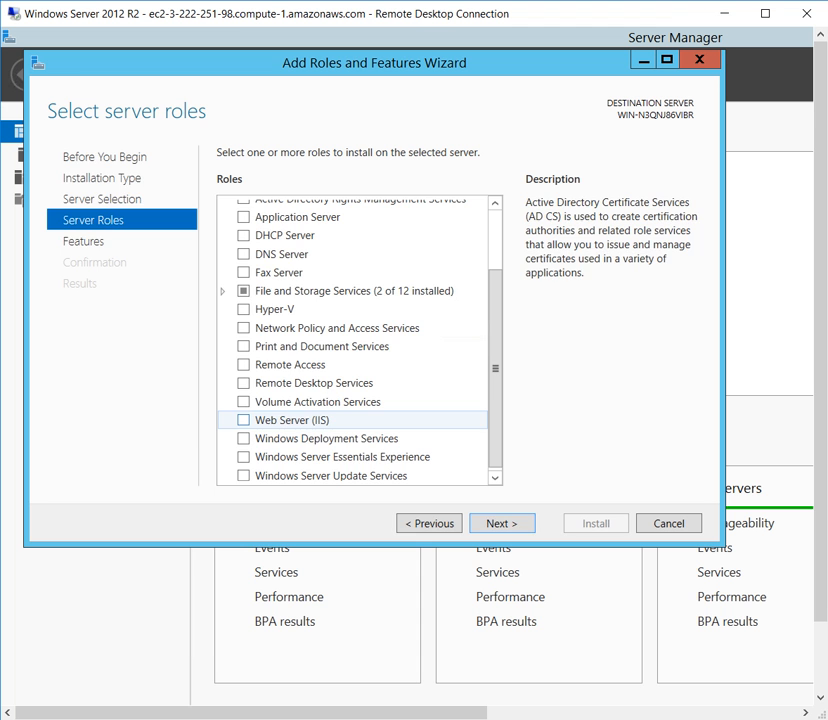
left_click(243, 420)
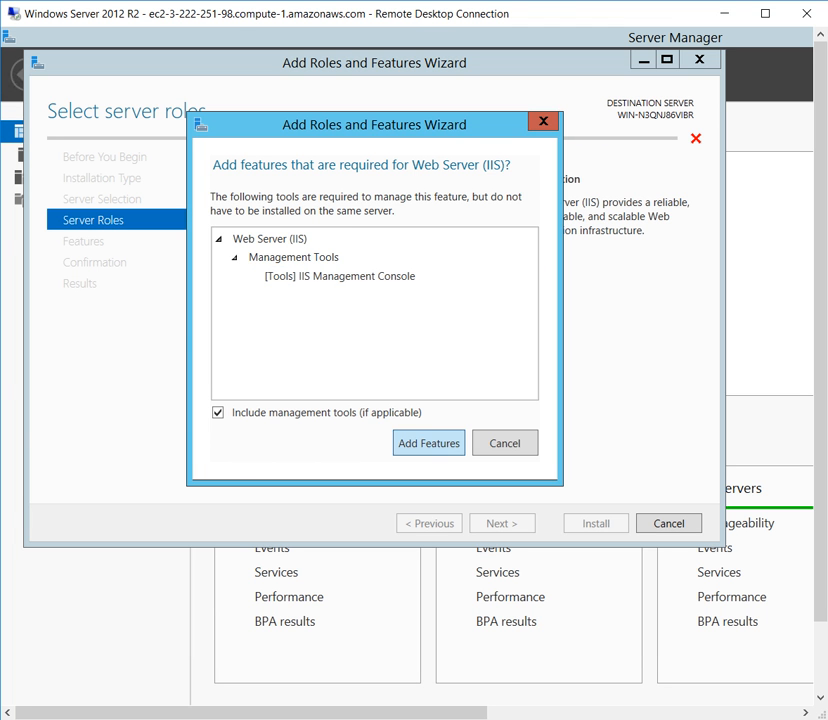
left_click(428, 442)
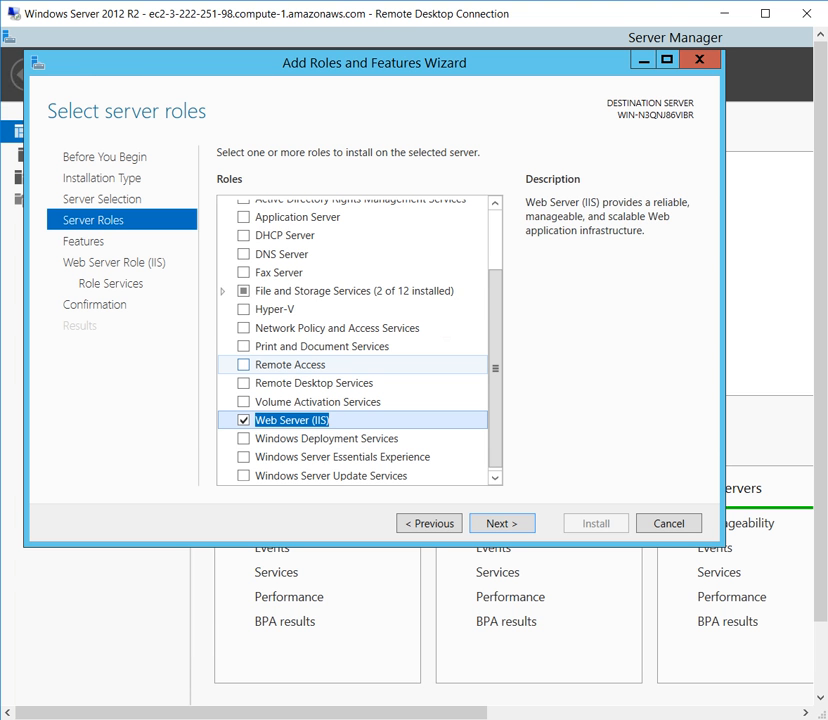
scroll(350, 364, "up", 2)
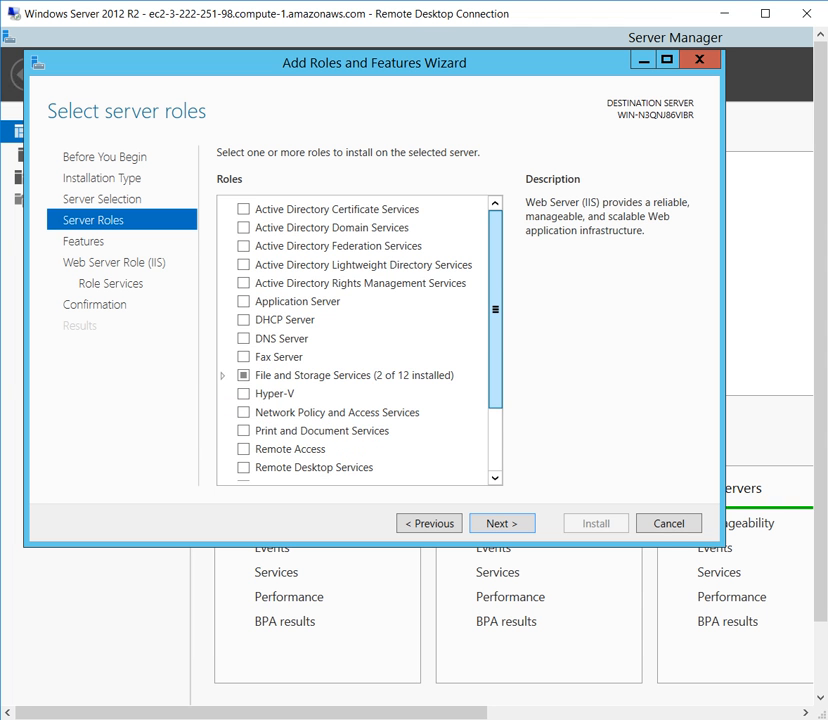
scroll(352, 340, "down", 3)
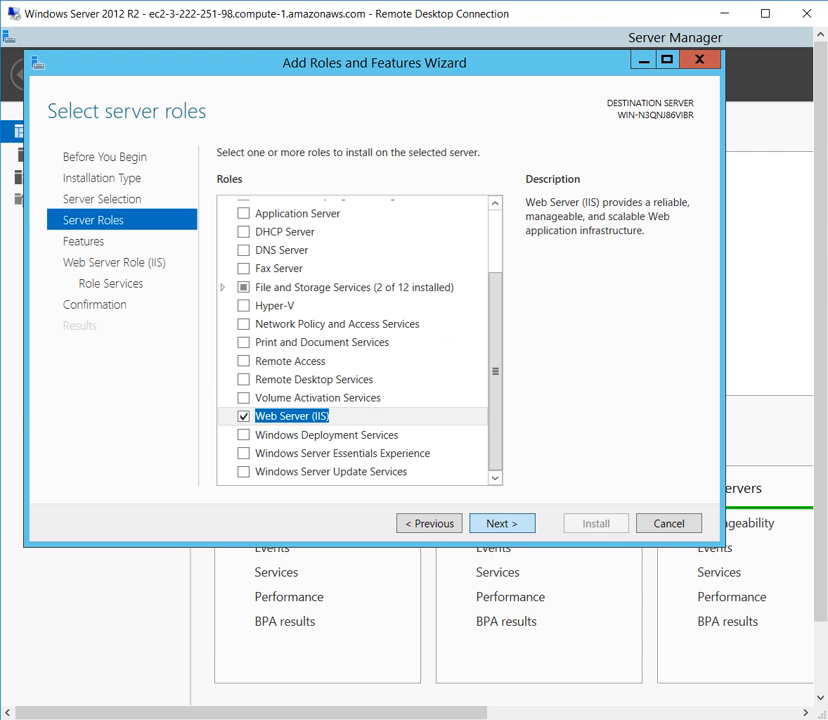
left_click(502, 523)
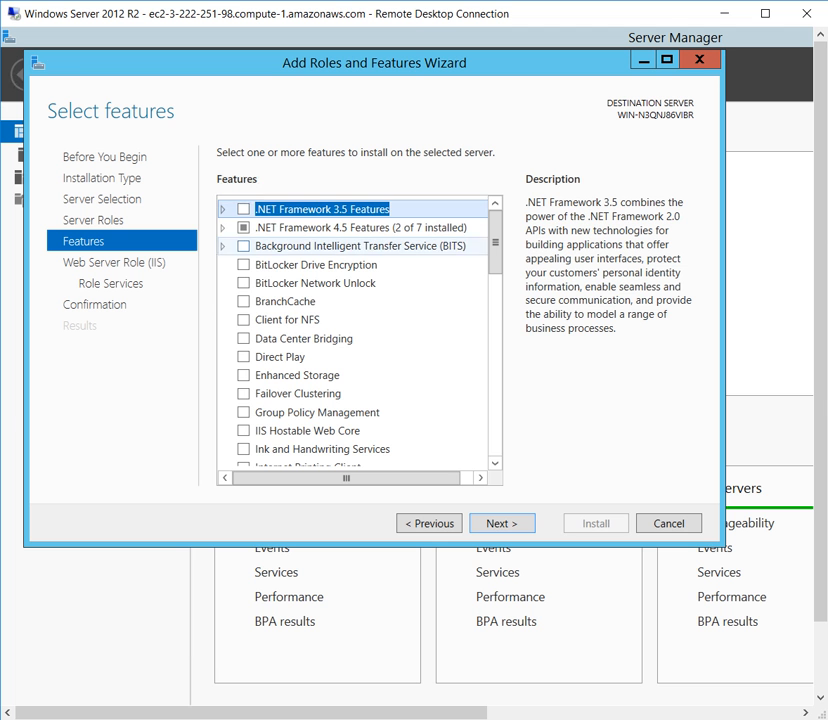
Review the .NET Framework 4.5 and WCF Services subfeatures and accept the default feature selection.
left_click(223, 228)
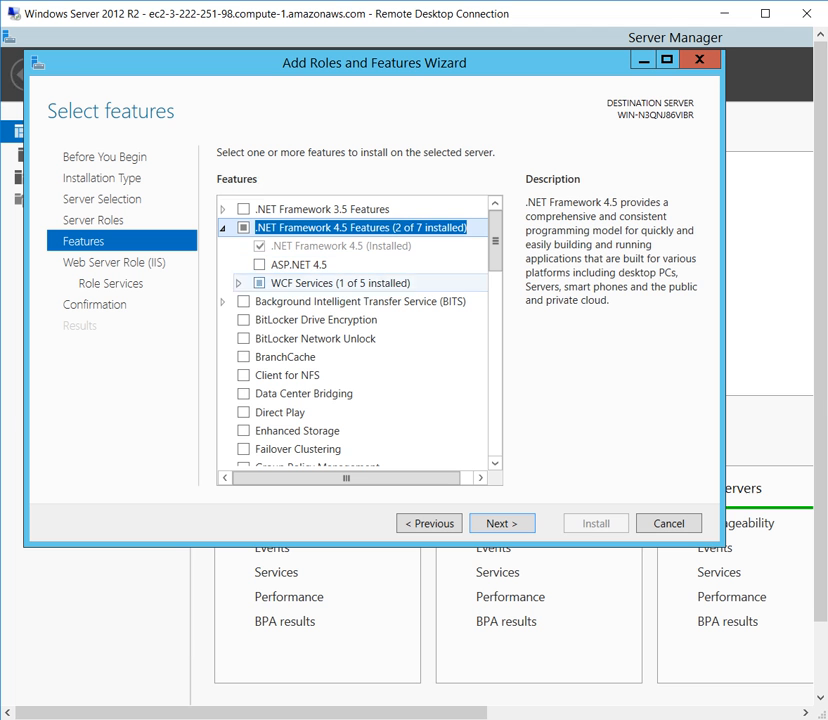
left_click(239, 283)
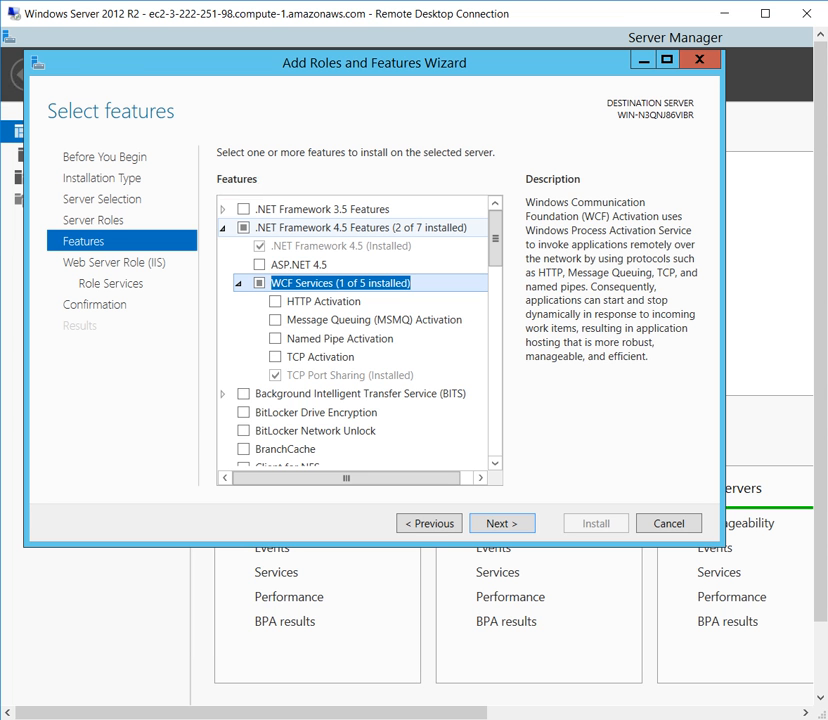
left_click(223, 228)
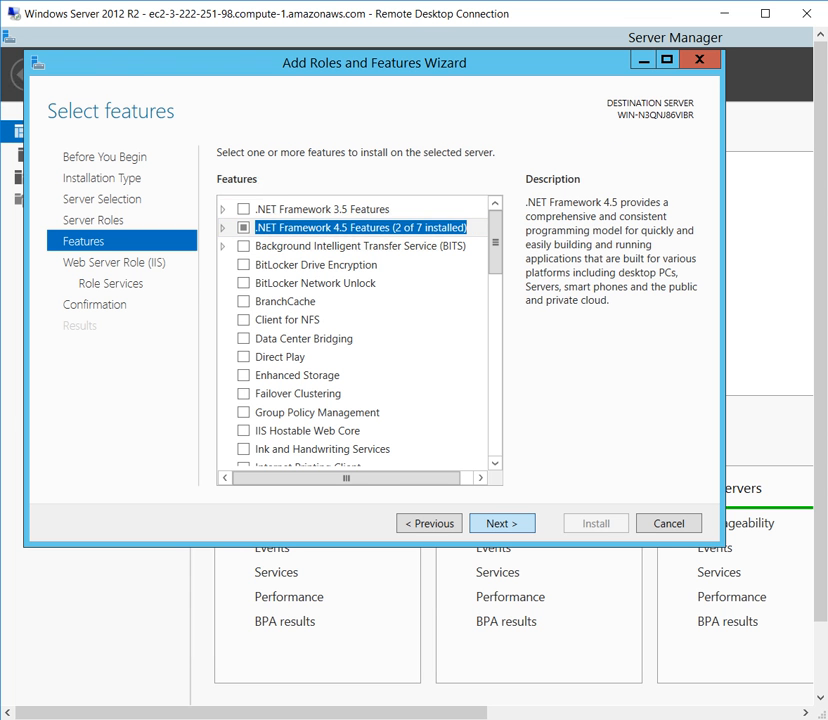
left_click(502, 523)
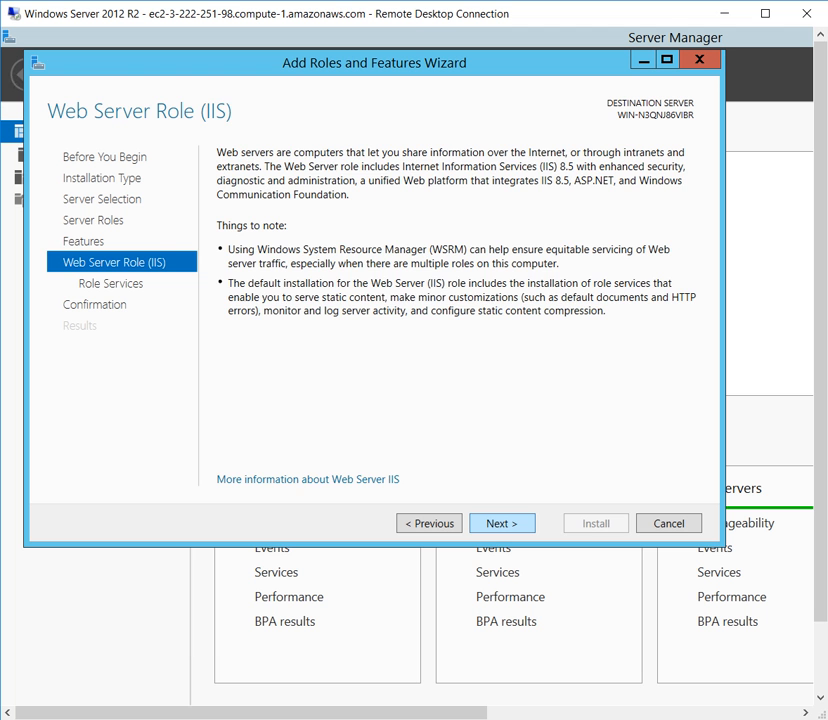
Continue past the IIS introduction, review the Web Server role services and accept the default selection.
left_click(502, 523)
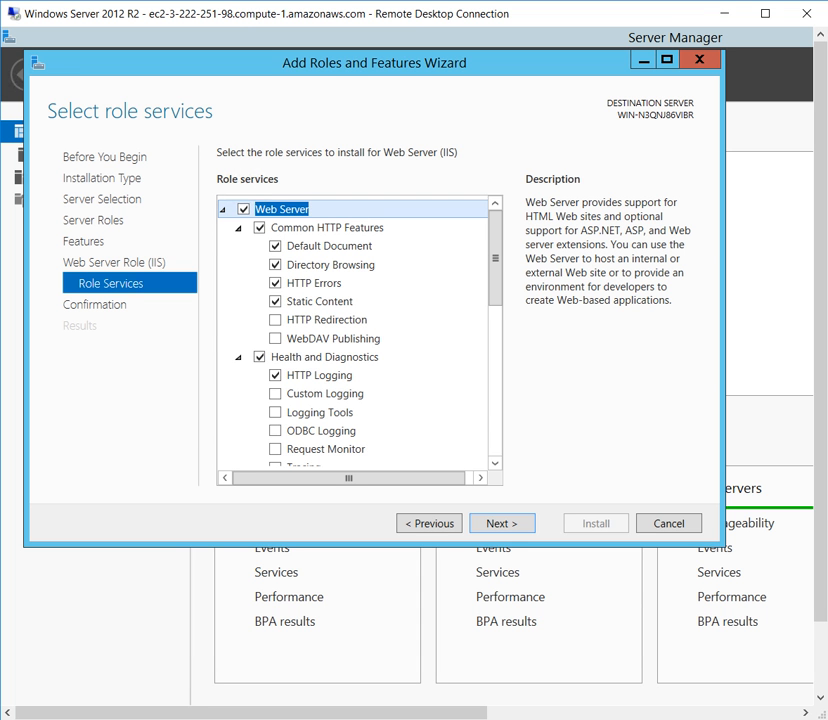
scroll(355, 330, "down", 2)
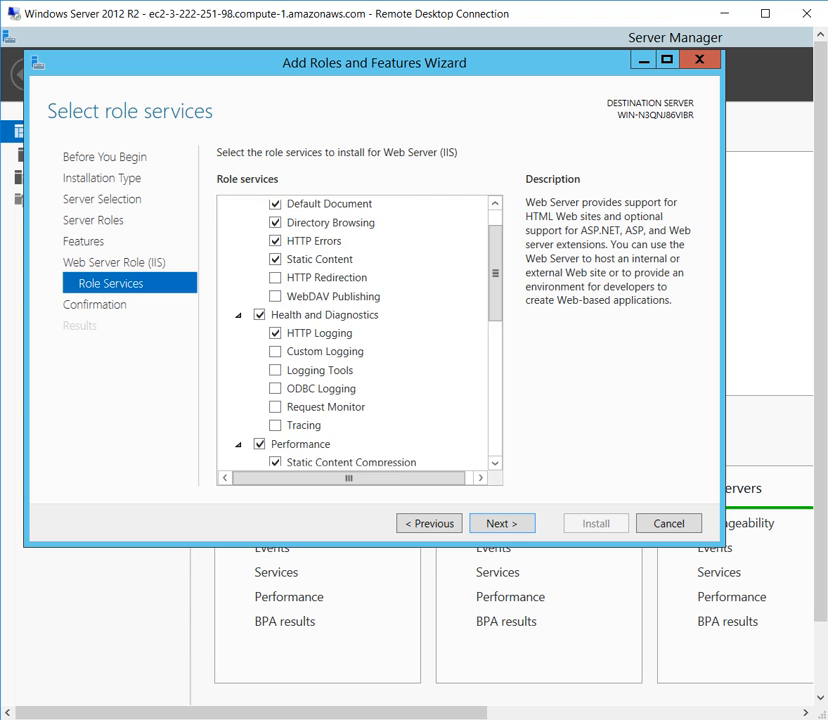
scroll(355, 330, "down", 1)
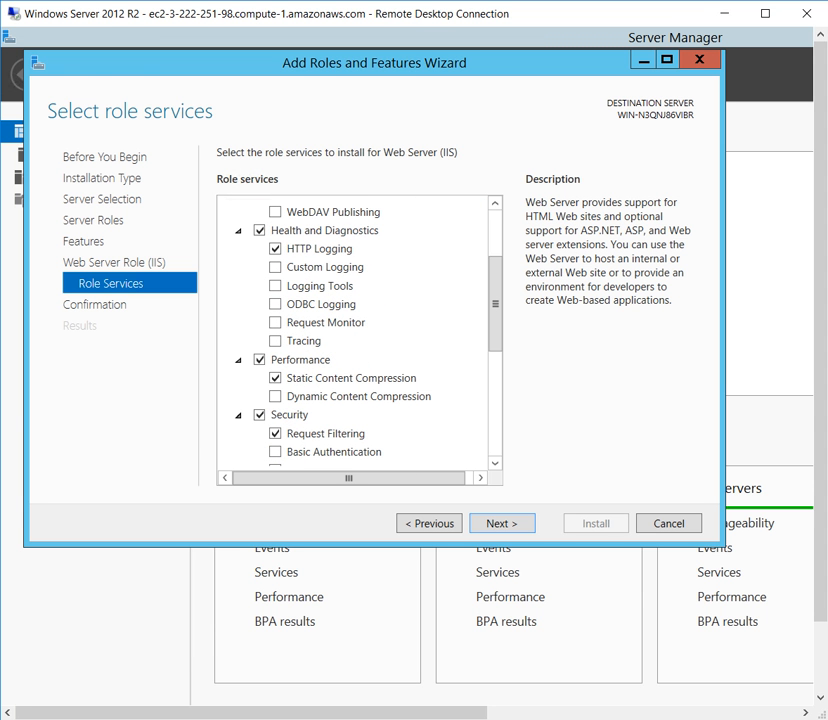
scroll(355, 330, "up", 2)
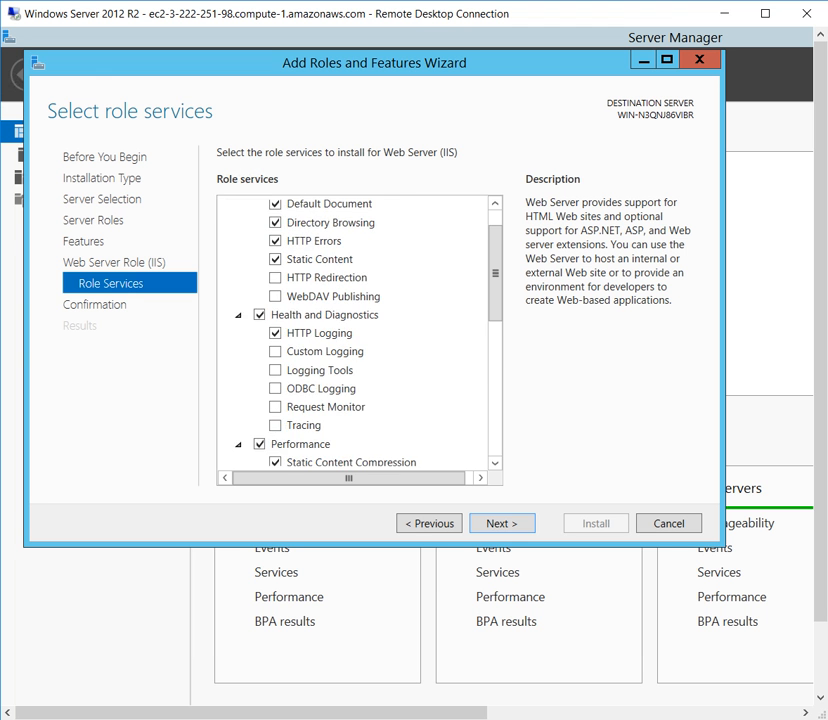
scroll(355, 330, "up", 1)
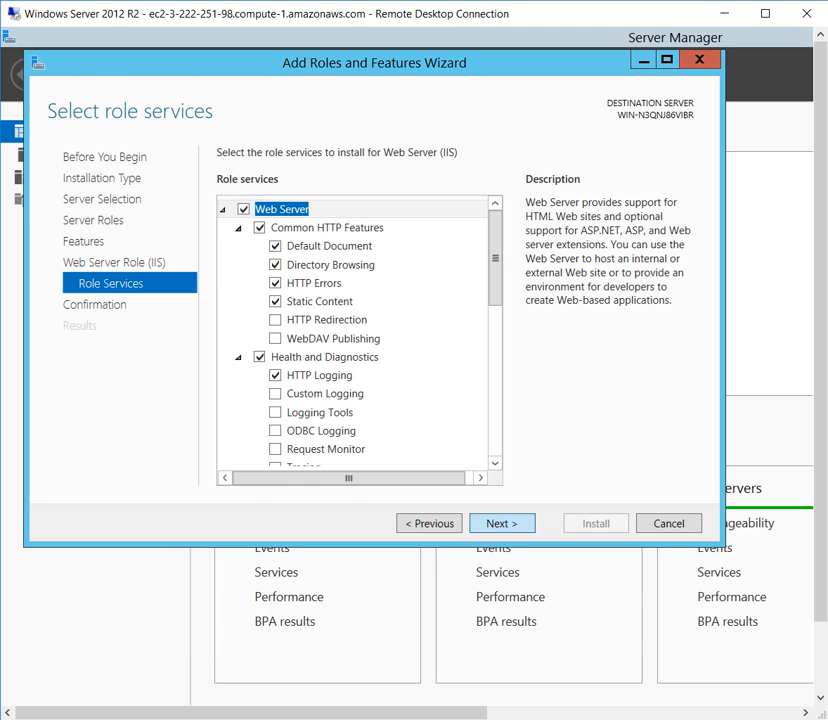
left_click(501, 523)
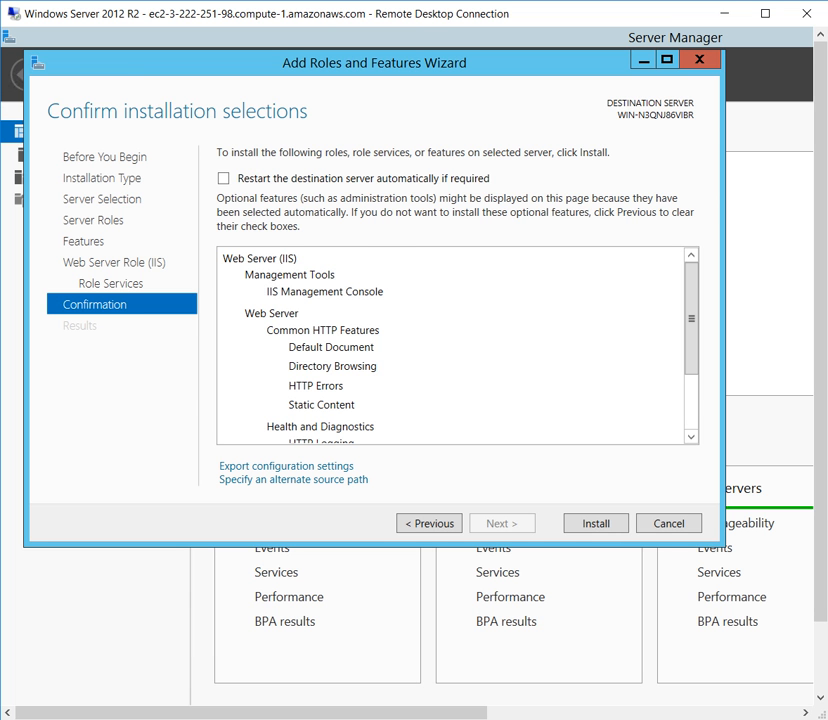
Review the installation selections and start installing Web Server (IIS), moving the progress window slightly lower.
scroll(450, 345, "down", 2)
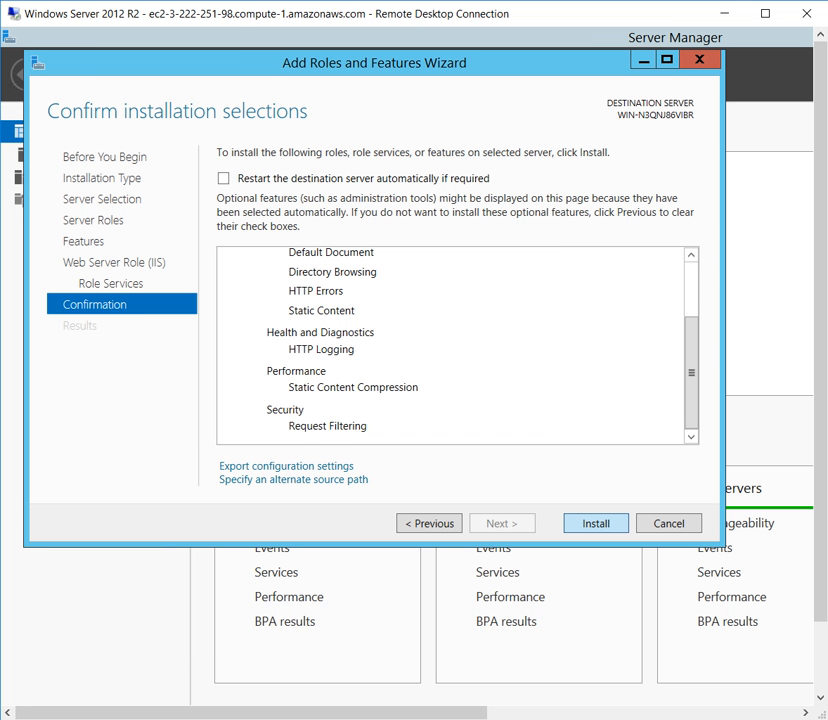
left_click(596, 523)
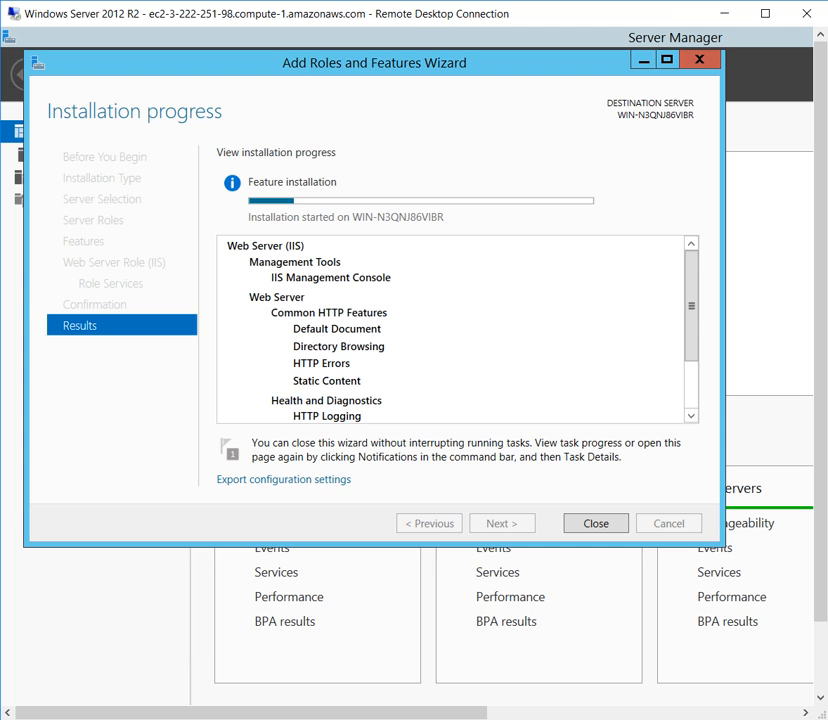
left_click_drag(374, 62, 393, 88)
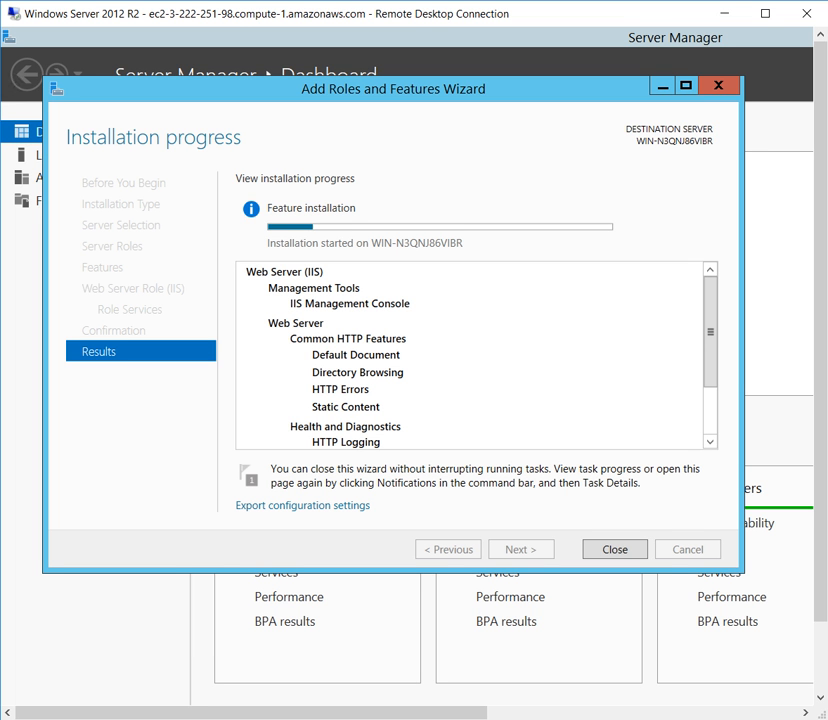
Reposition the installation progress window, wait for the Web Server (IIS) installation to finish and close the wizard.
left_click_drag(393, 89, 447, 131)
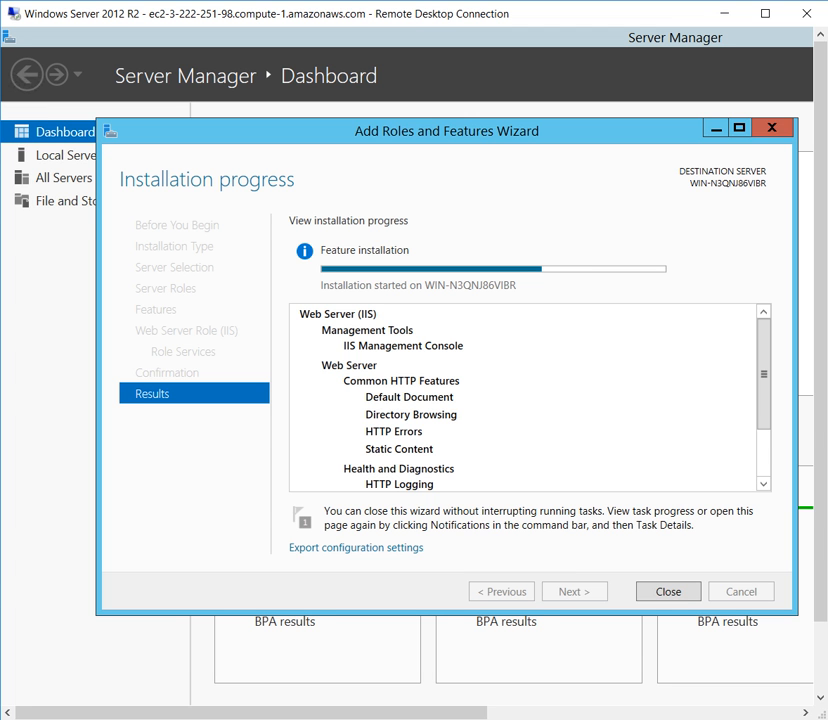
left_click_drag(446, 131, 377, 115)
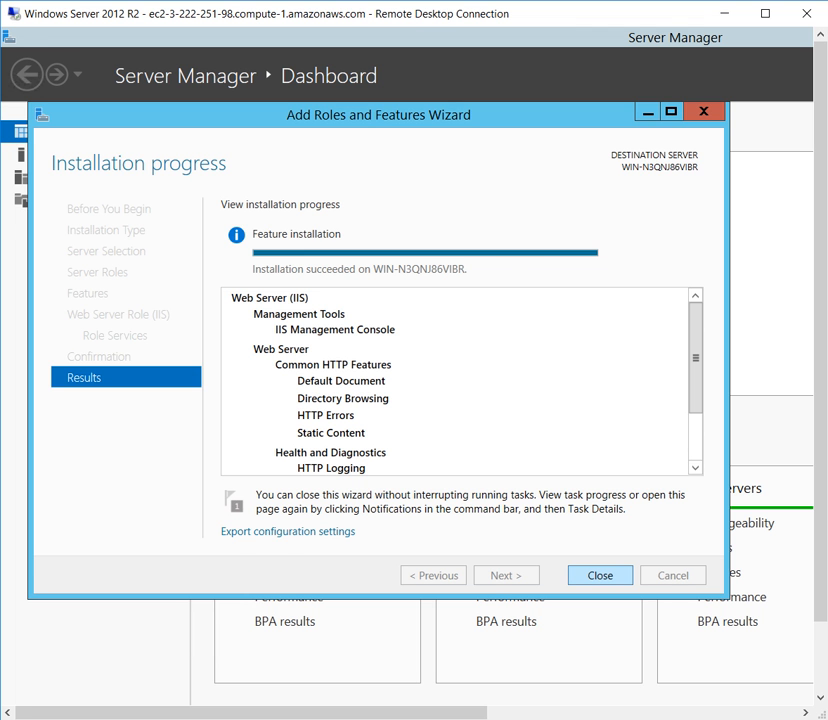
left_click(600, 575)
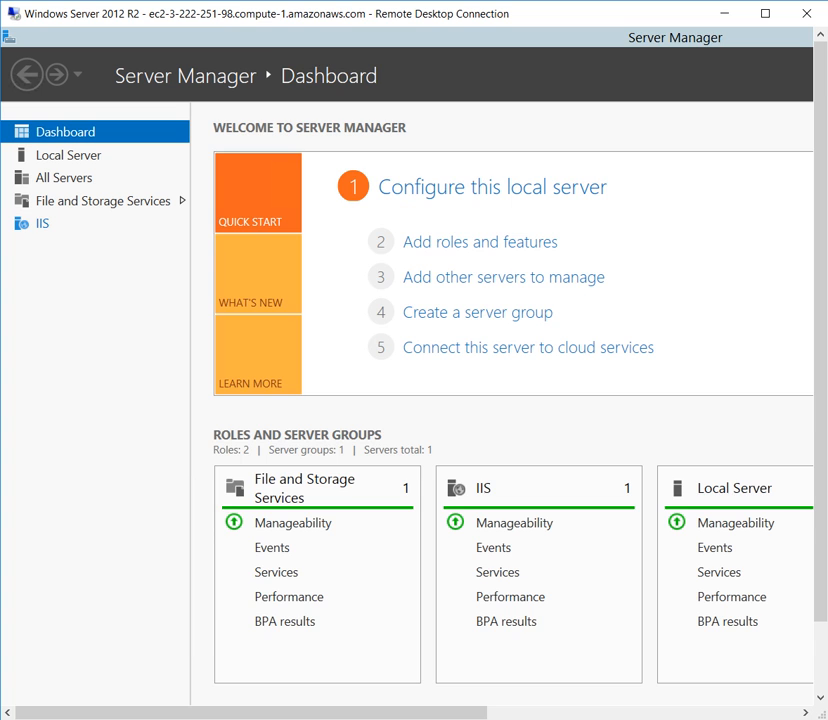
View the server's new IIS role page and launch Internet Information Services (IIS) Manager.
left_click(42, 223)
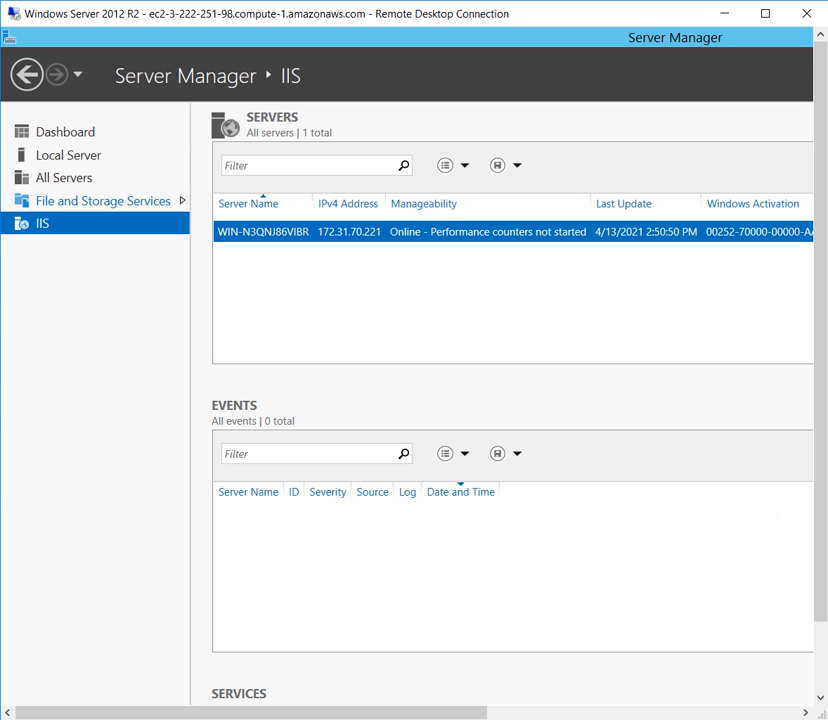
left_click_drag(281, 713, 593, 713)
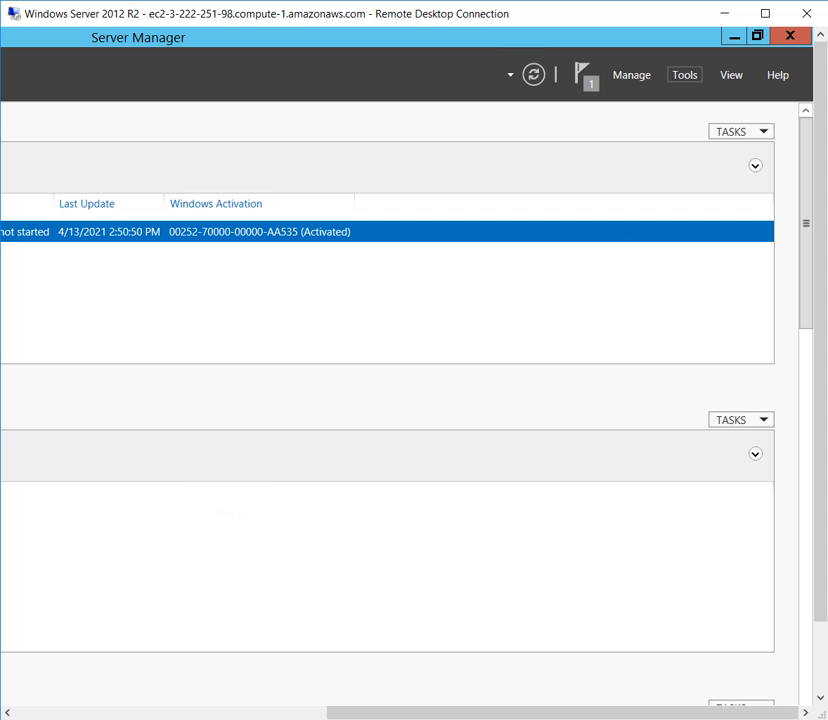
left_click(685, 75)
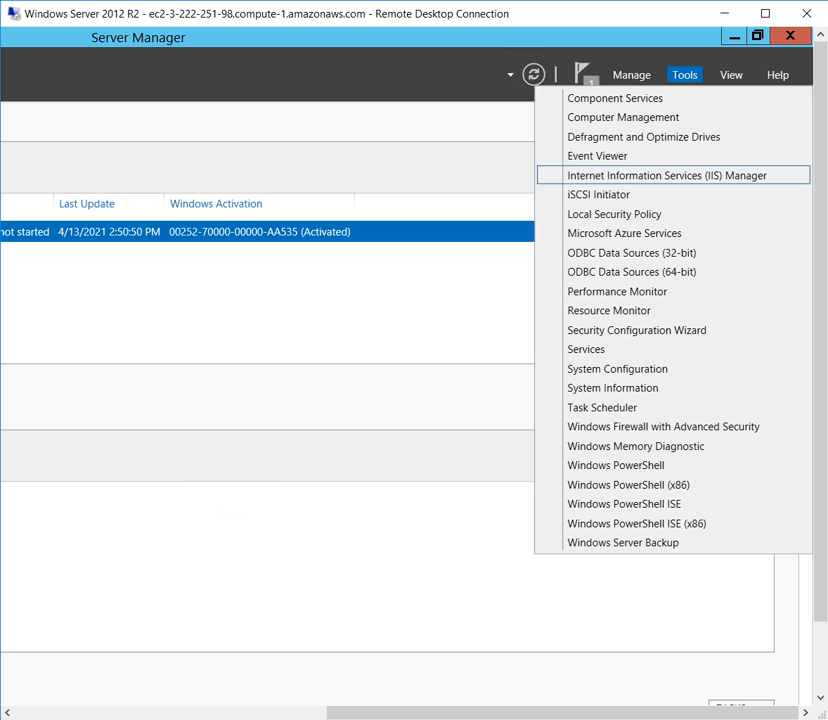
left_click(667, 175)
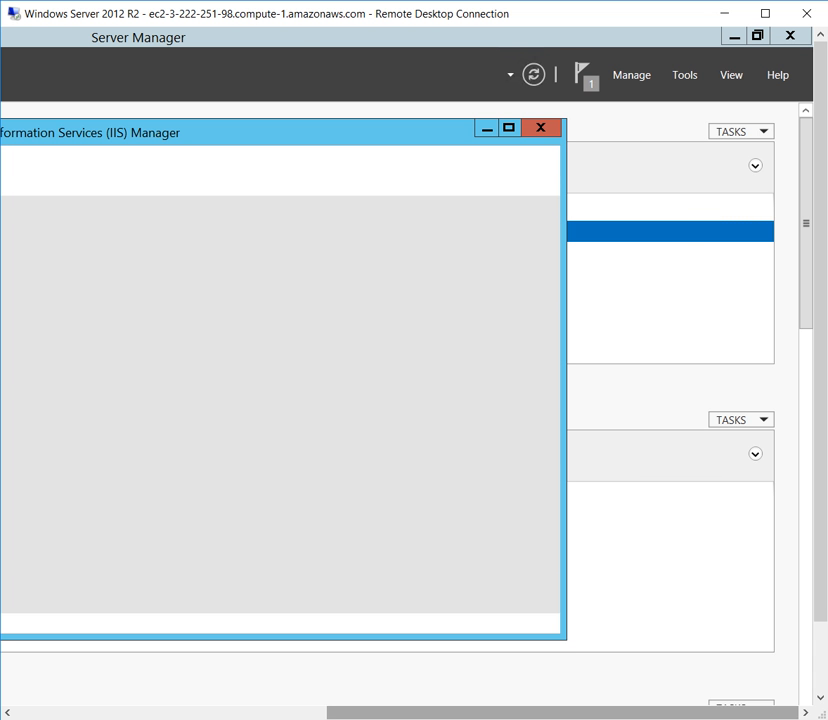
left_click_drag(560, 713, 296, 713)
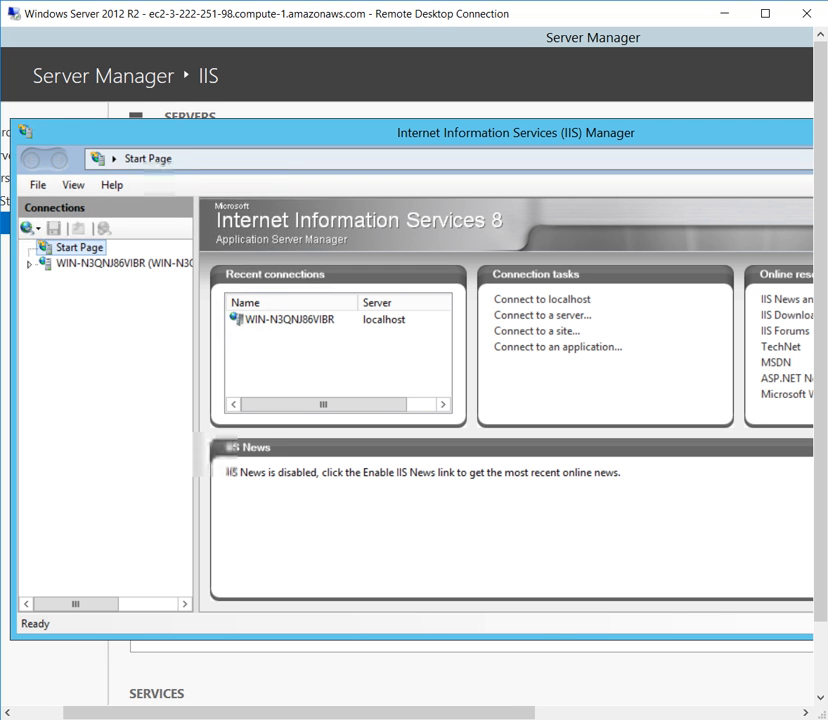
left_click_drag(296, 713, 304, 713)
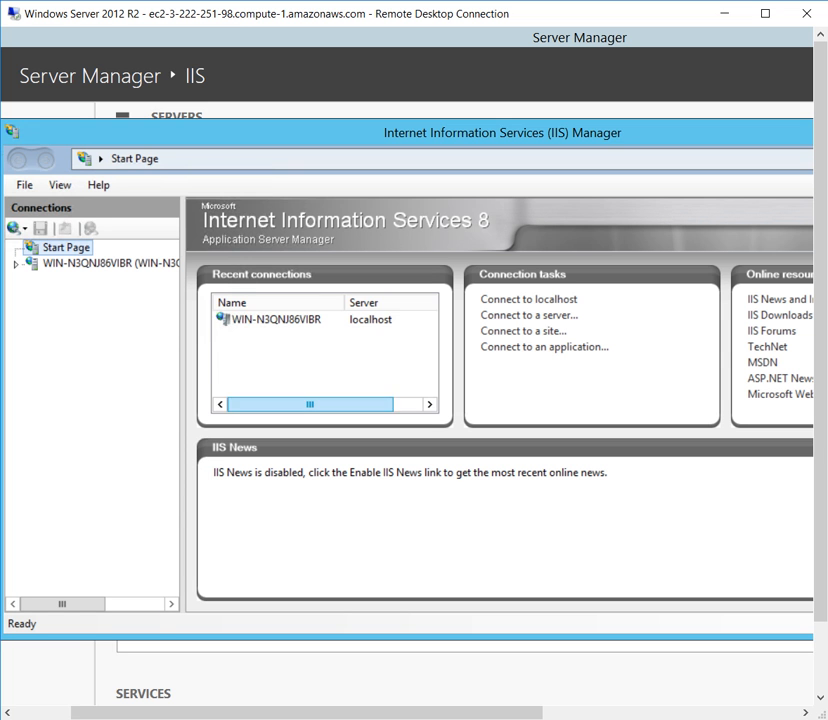
Expand the local server's connection, accept the Microsoft Web Platform offer and open Default Web Site under Sites.
left_click(276, 320)
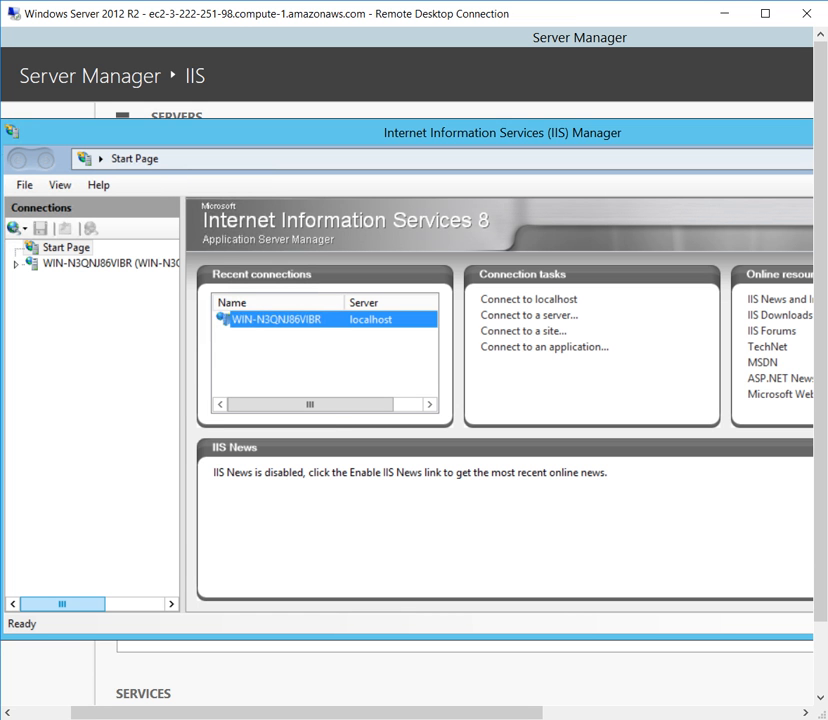
left_click(16, 264)
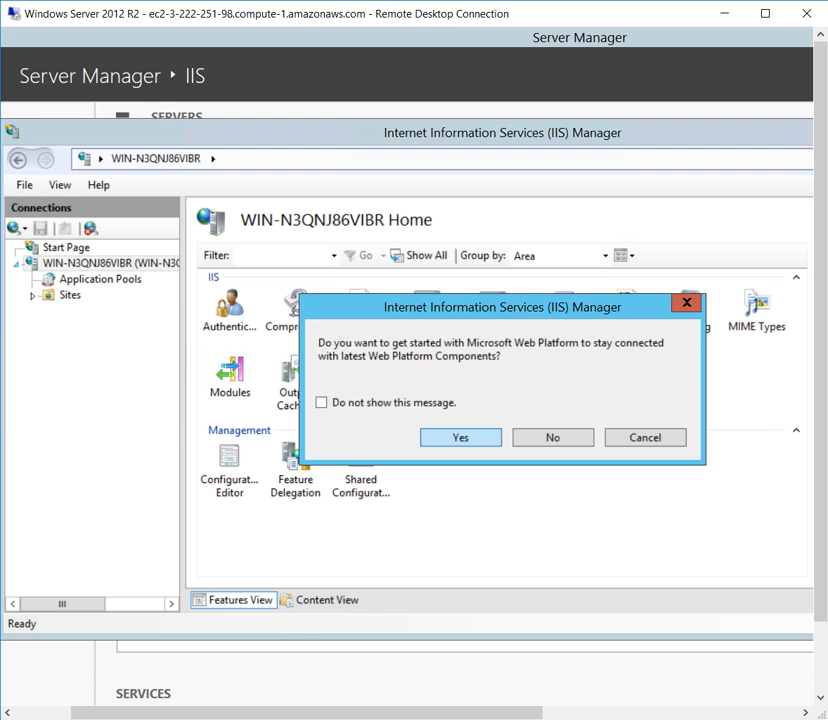
left_click(461, 437)
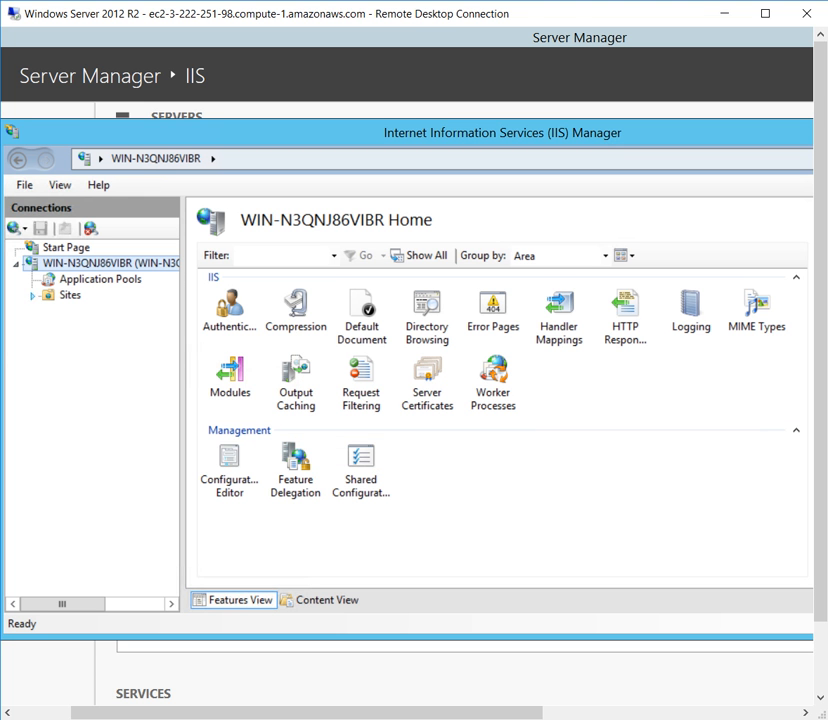
left_click(33, 296)
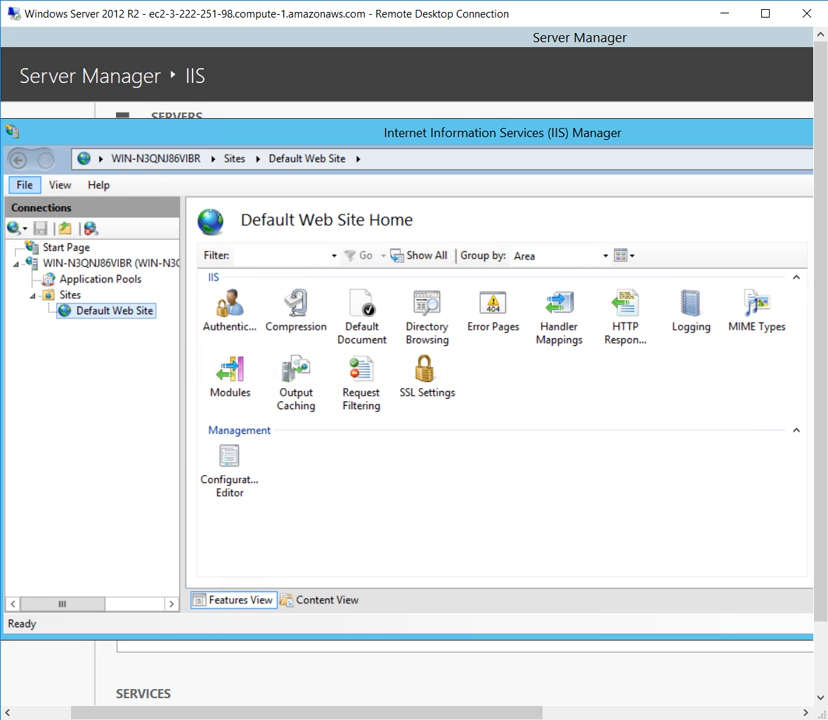
Open the server's Sites list and start adding a website with the site name ICT2110.
left_click(24, 185)
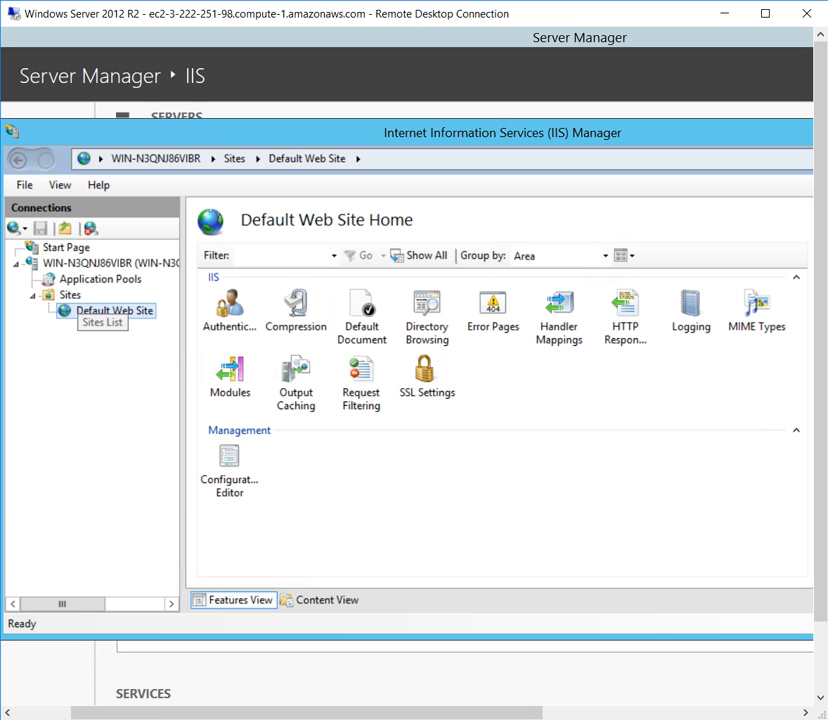
left_click(73, 295)
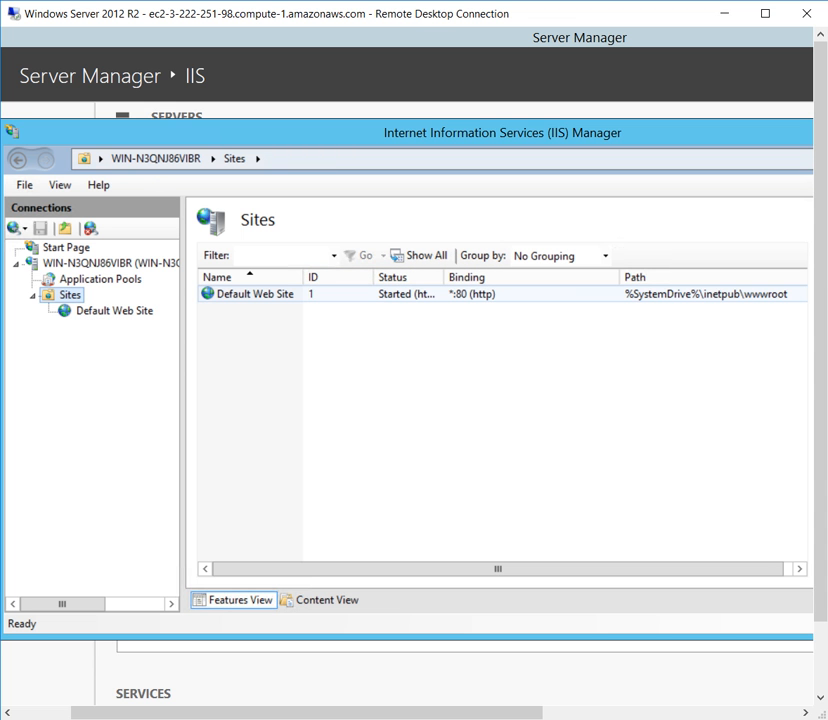
left_click_drag(350, 713, 500, 713)
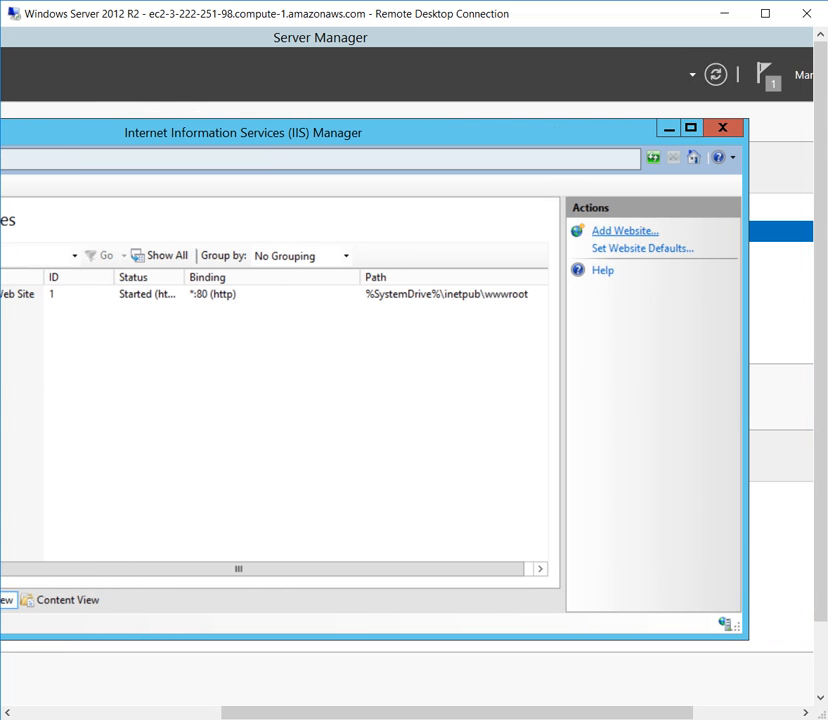
left_click(625, 231)
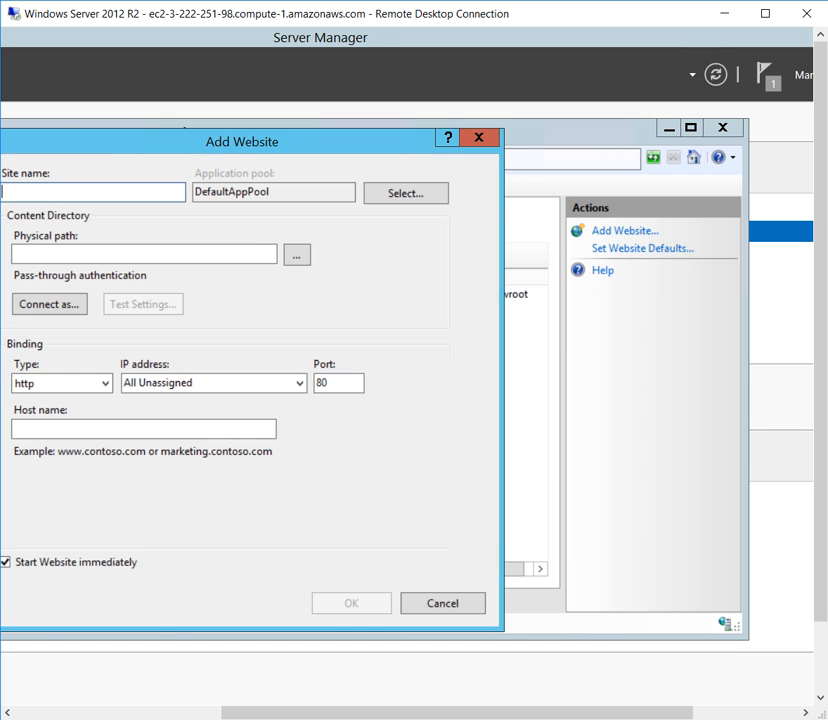
left_click_drag(465, 713, 335, 713)
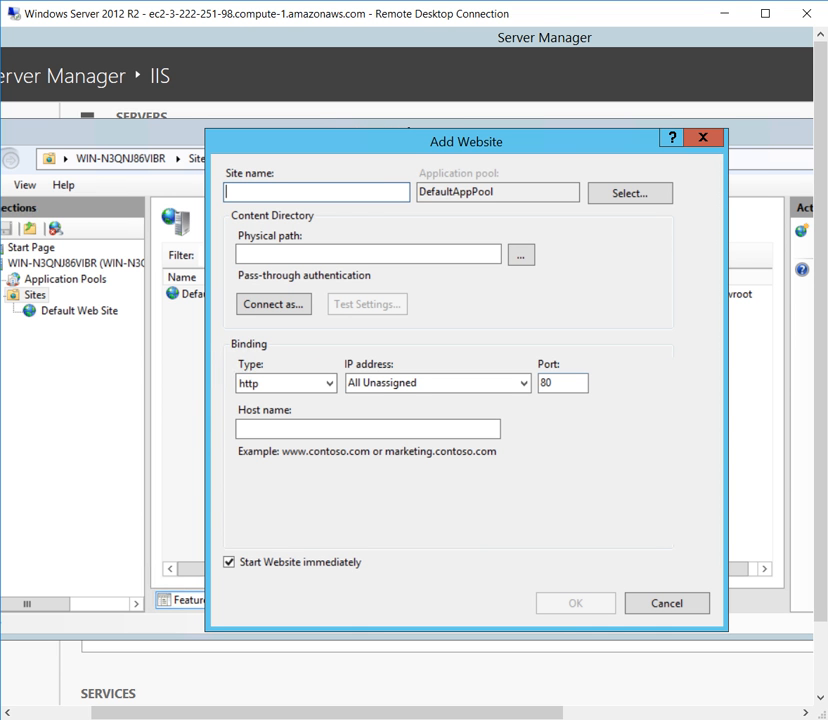
type("IC")
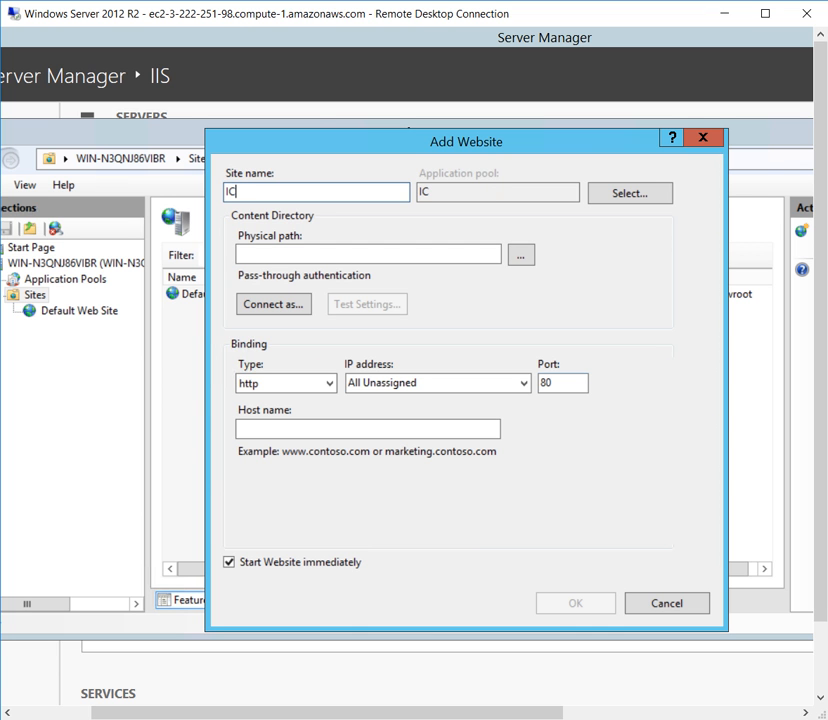
type("T2110")
Try to use C:\inetpub\ict2110 as the new website's physical path.
left_click(521, 254)
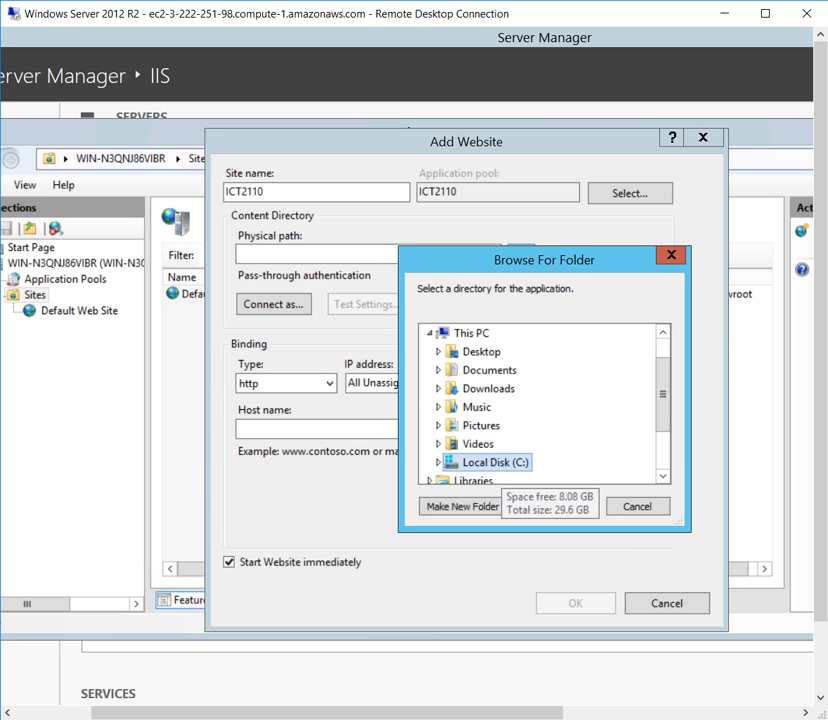
double_click(495, 462)
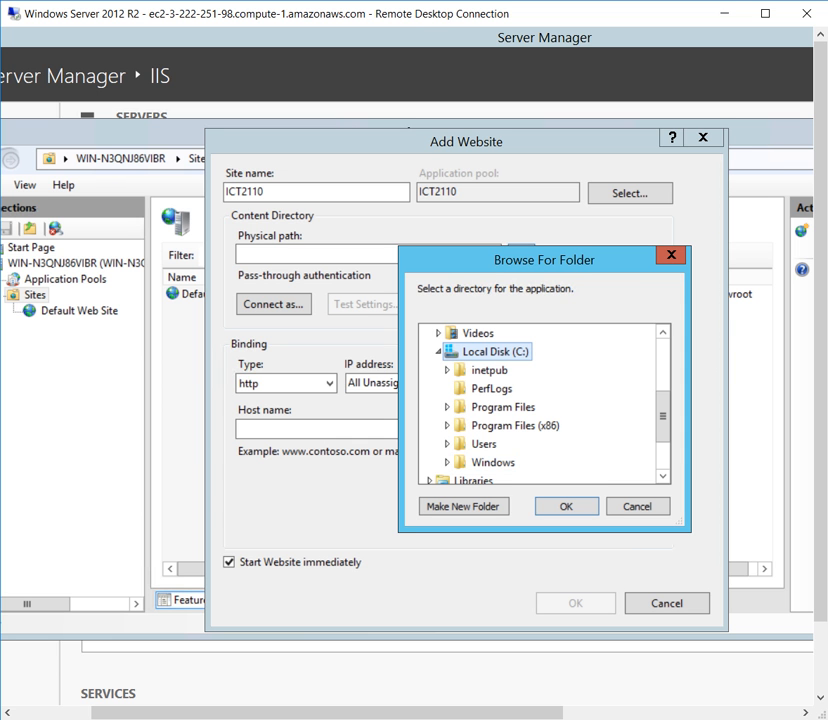
left_click(493, 371)
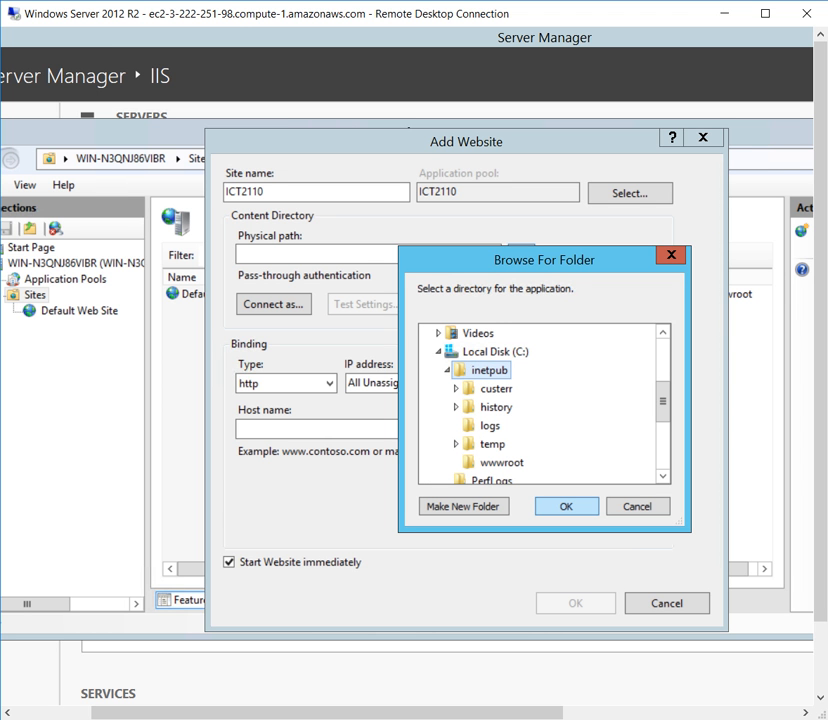
left_click(567, 506)
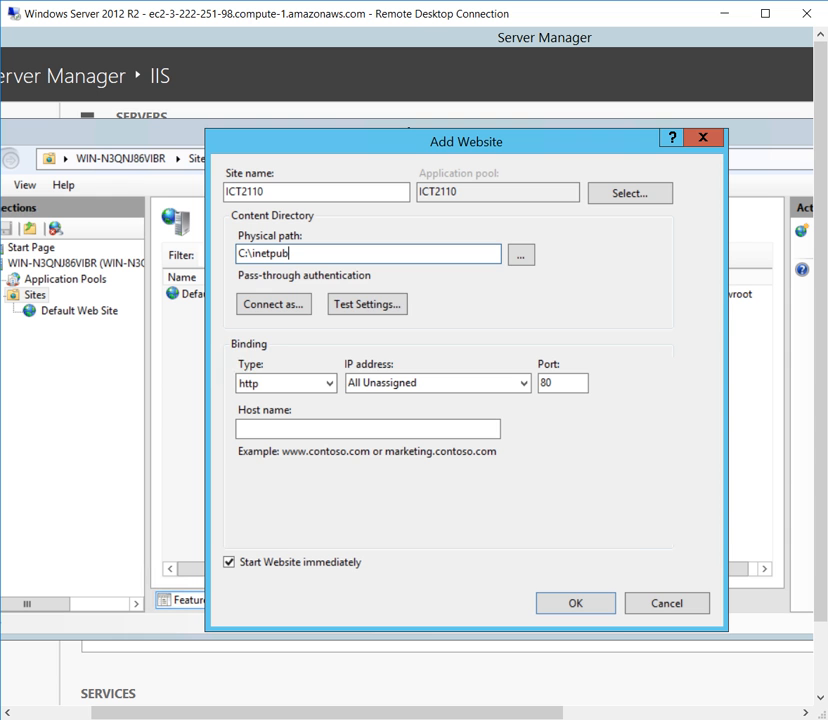
type("\\")
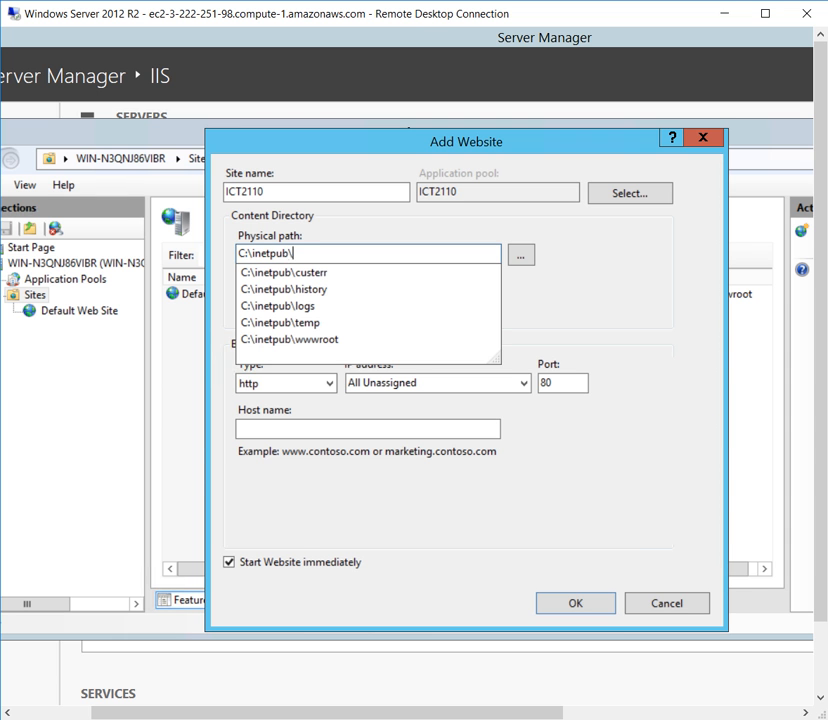
type("ict")
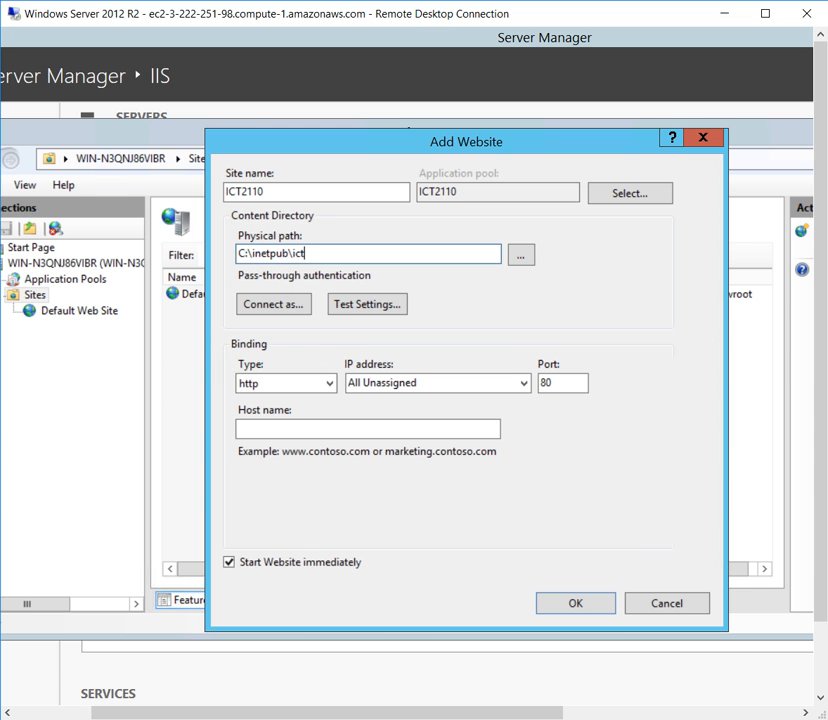
type("2110")
key("Return")
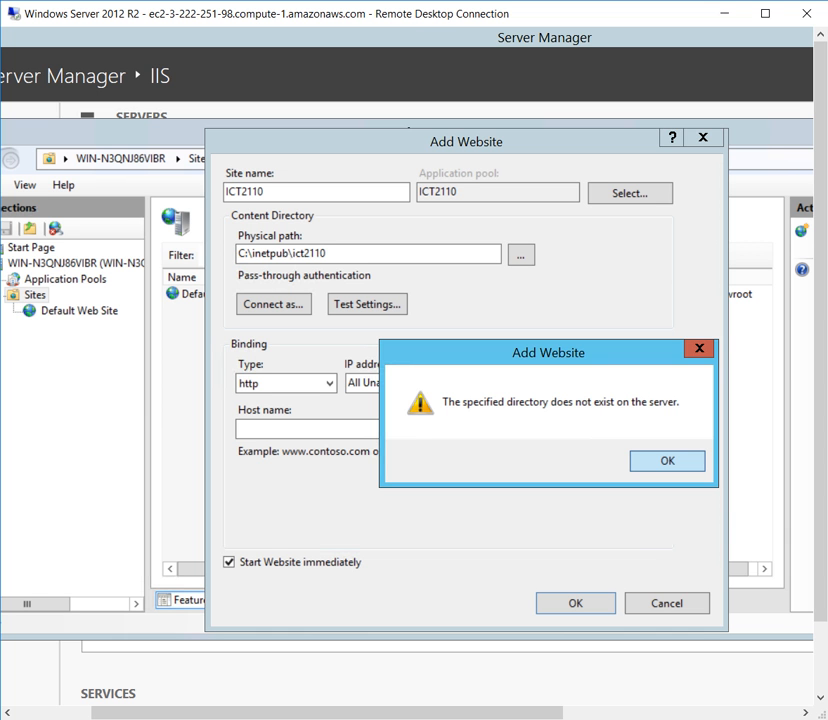
key("Return")
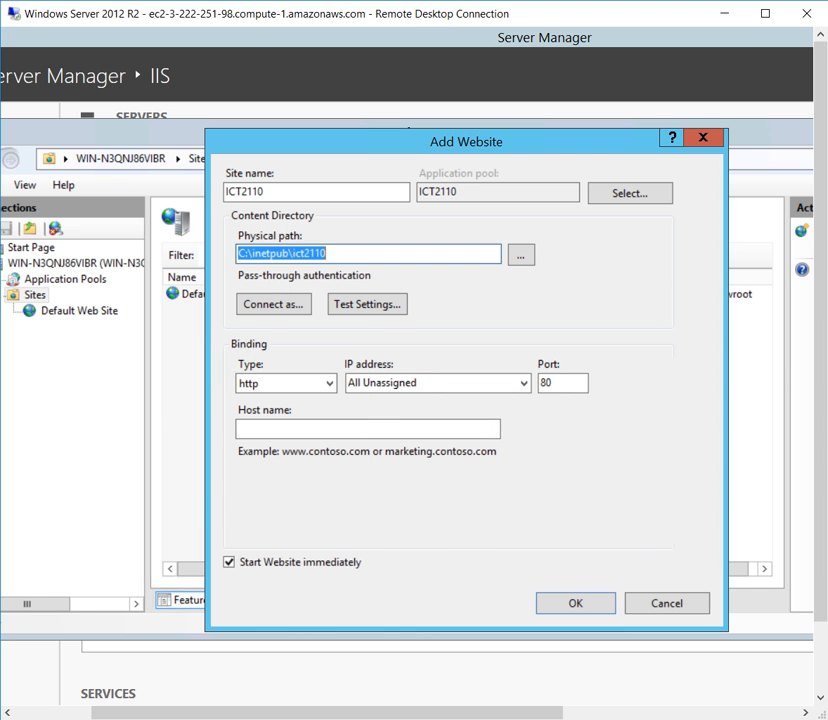
Browse to C:\inetpub\wwwroot as the website's physical path and create the site, accepting the duplicate port 80 binding.
left_click(521, 255)
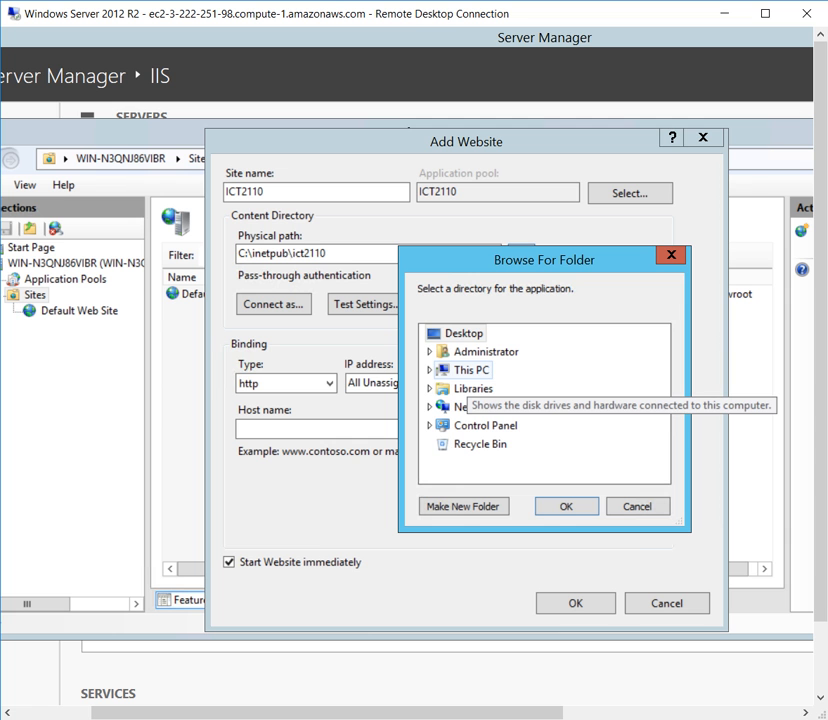
double_click(470, 369)
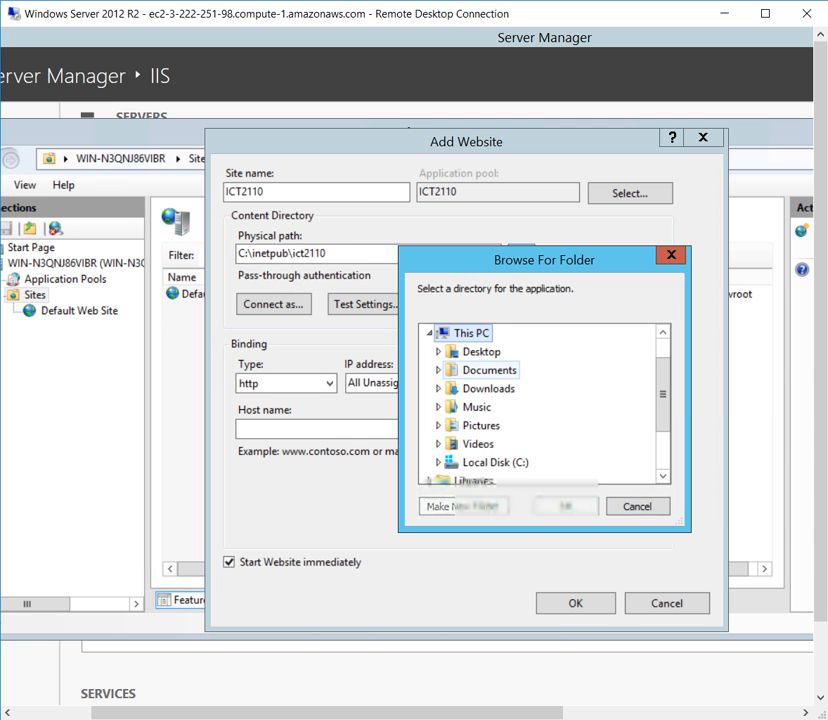
left_click(478, 370)
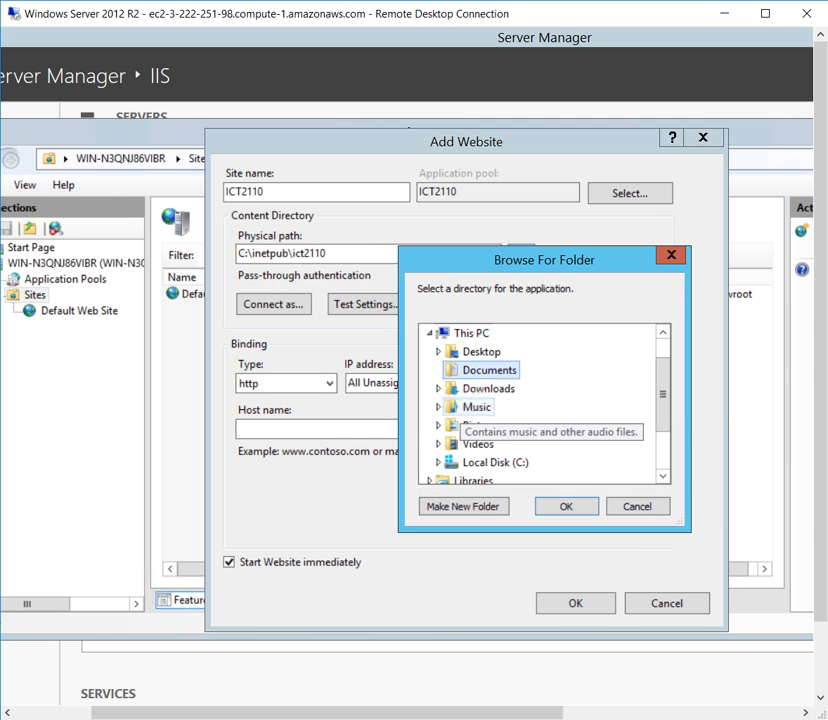
left_click(491, 462)
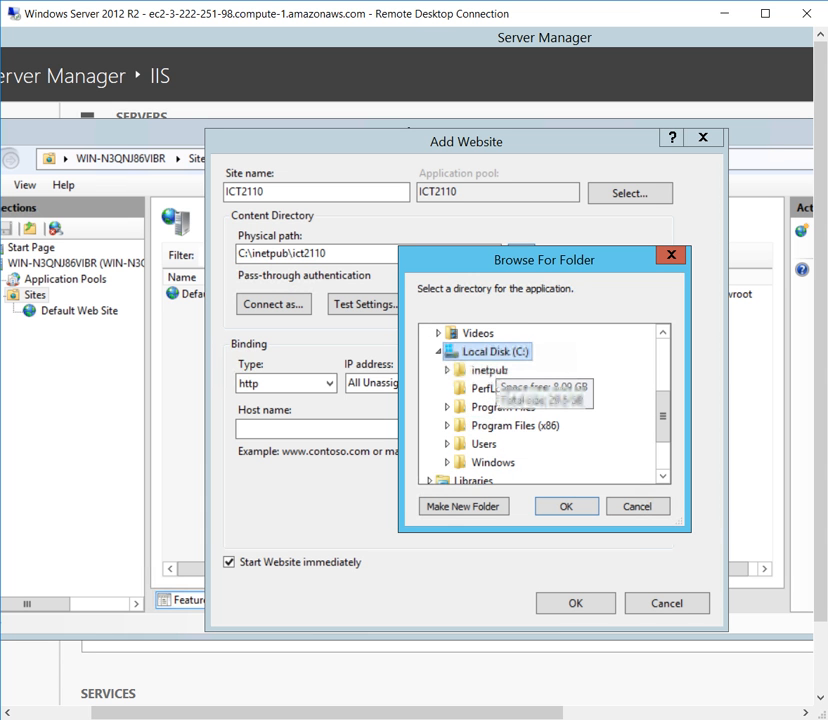
double_click(488, 370)
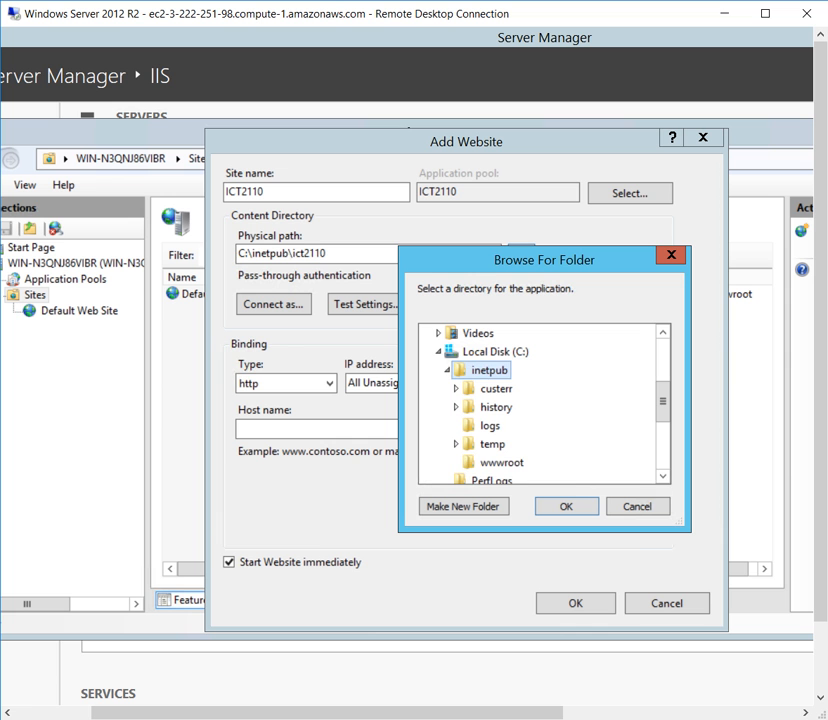
left_click(508, 463)
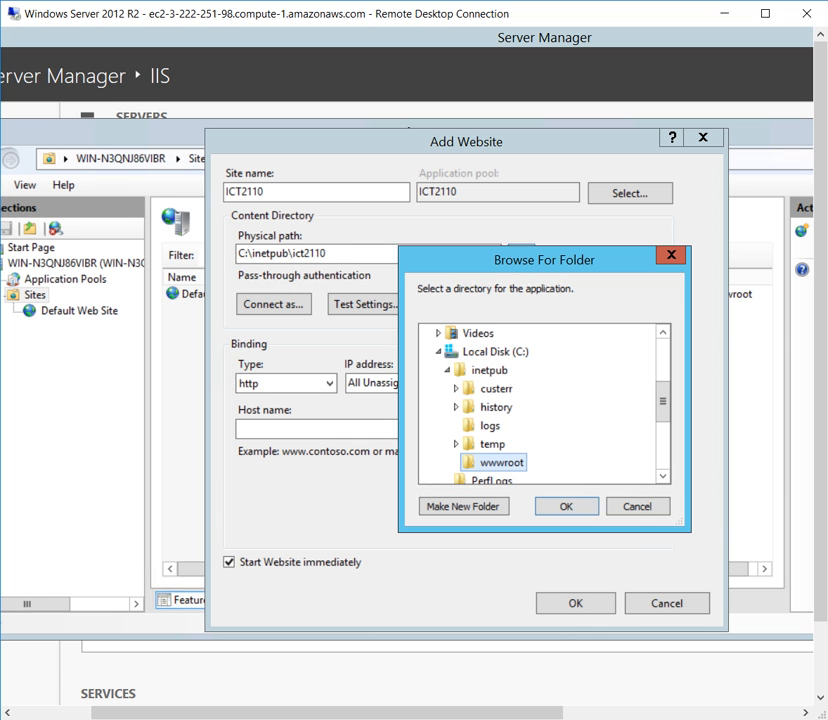
key("Return")
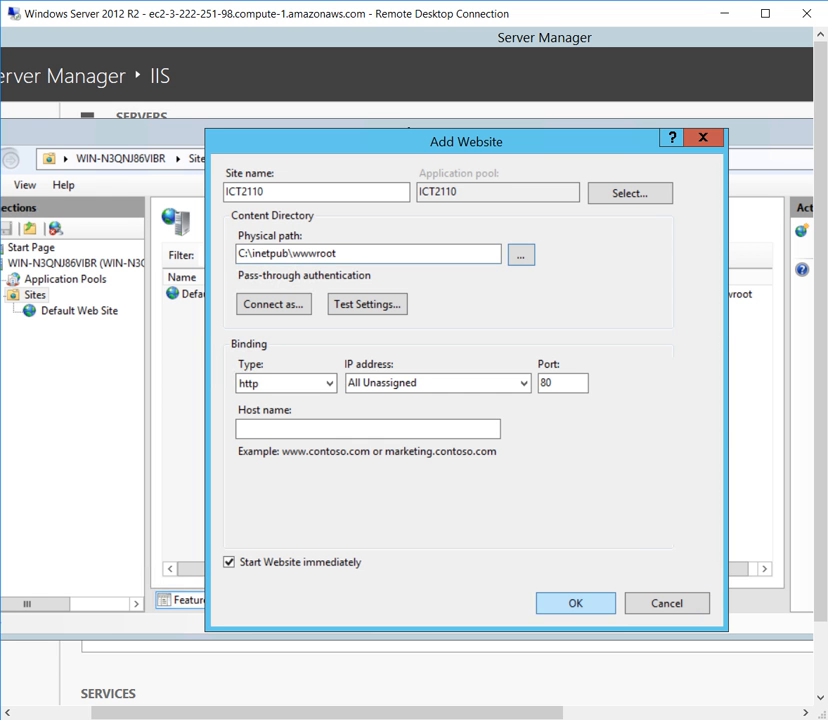
left_click(575, 603)
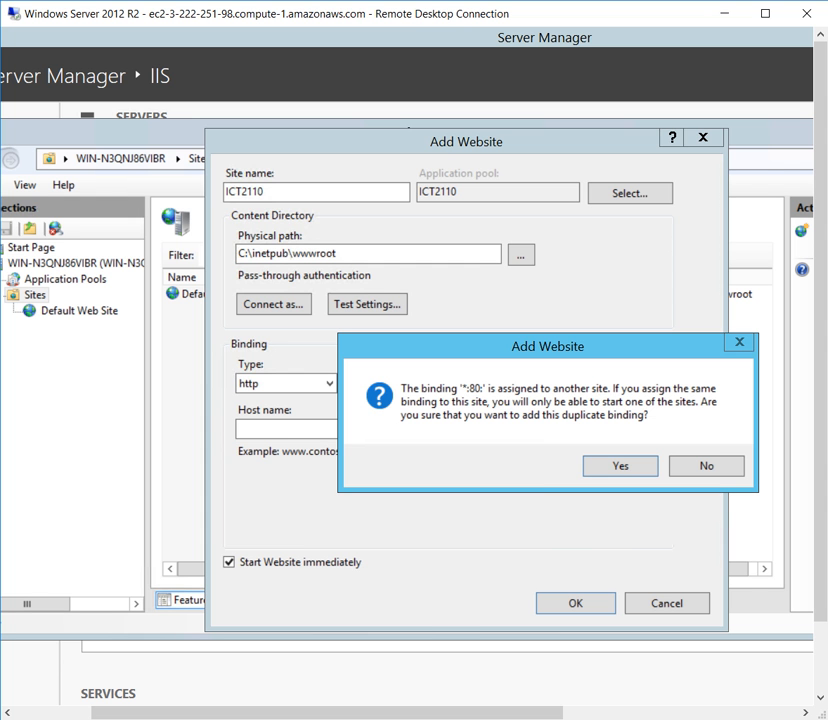
key("Return")
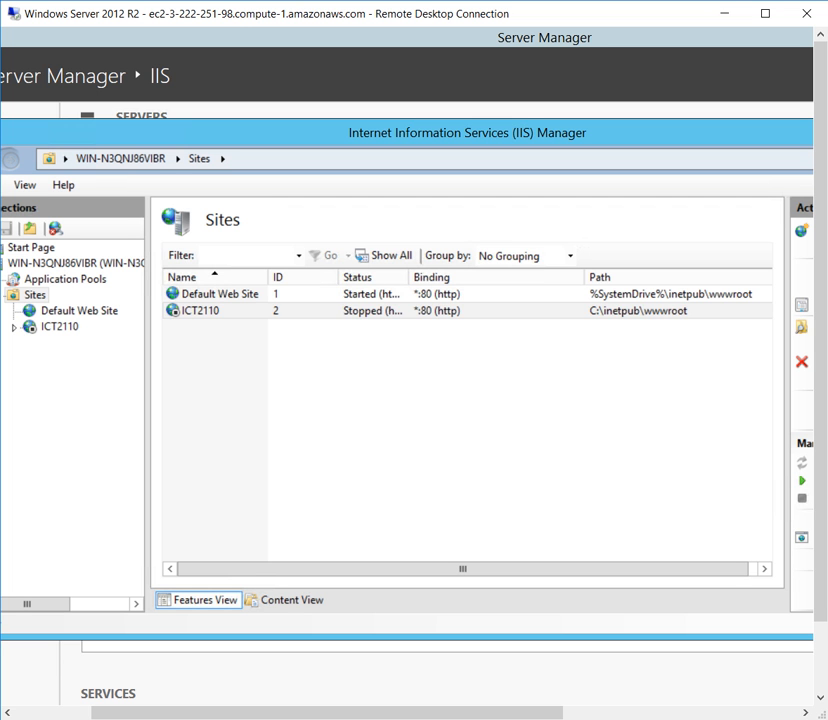
Widen the Status column in the Sites list, compare Default Web Site with ICT2110, and view the actions available for ICT2110.
left_click(201, 311)
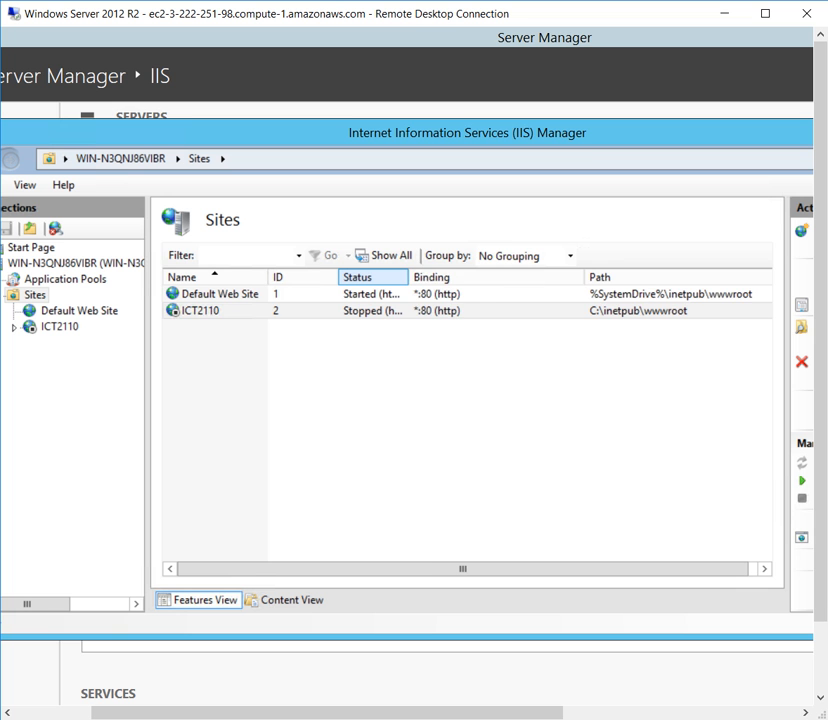
left_click_drag(408, 277, 451, 277)
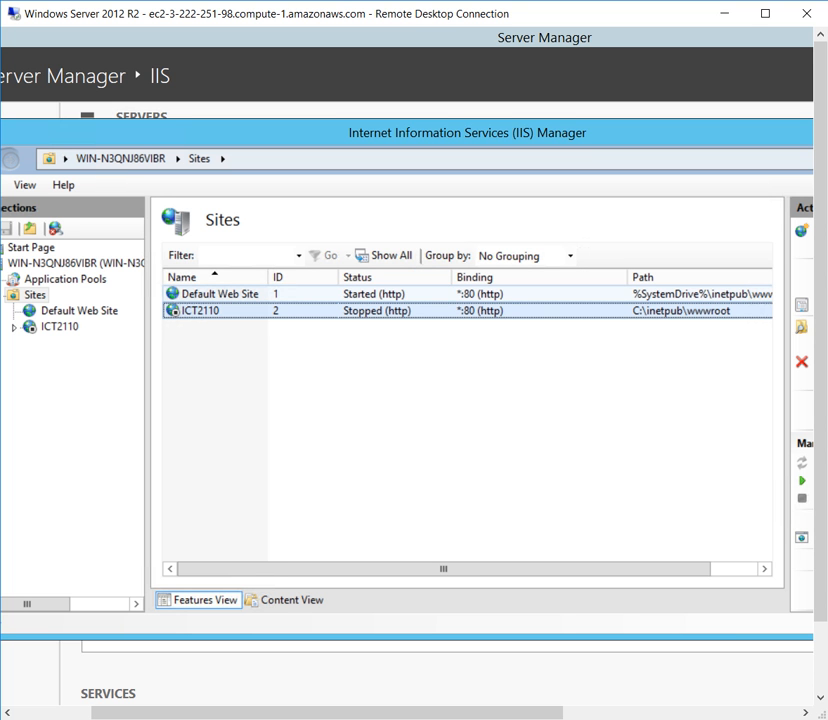
left_click(400, 294)
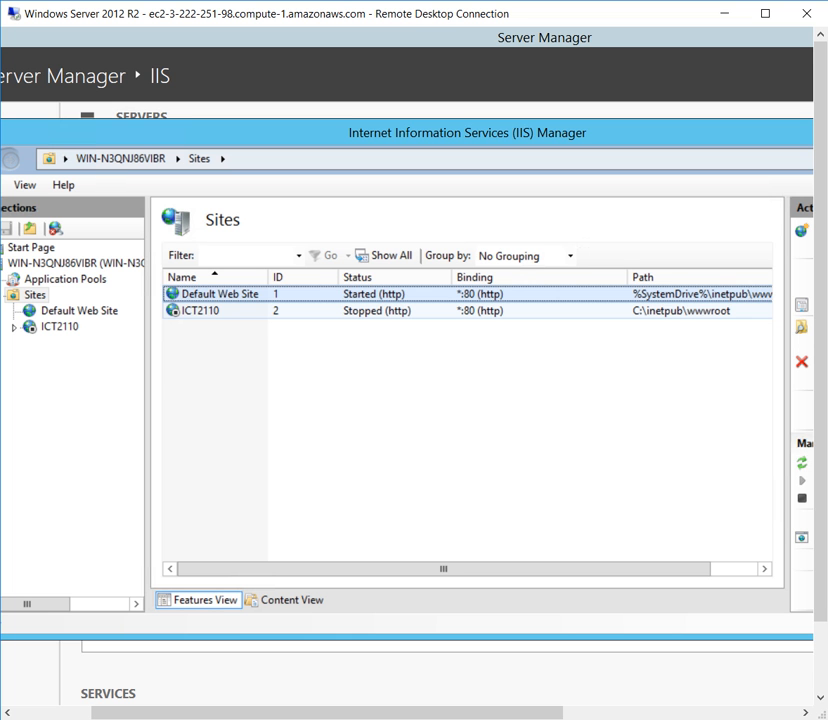
left_click(400, 311)
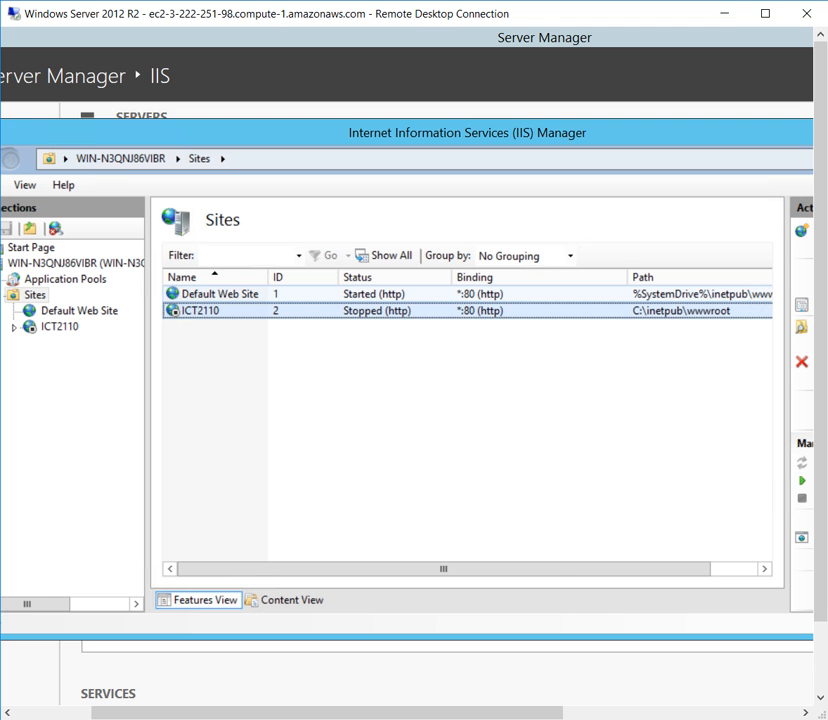
right_click(388, 311)
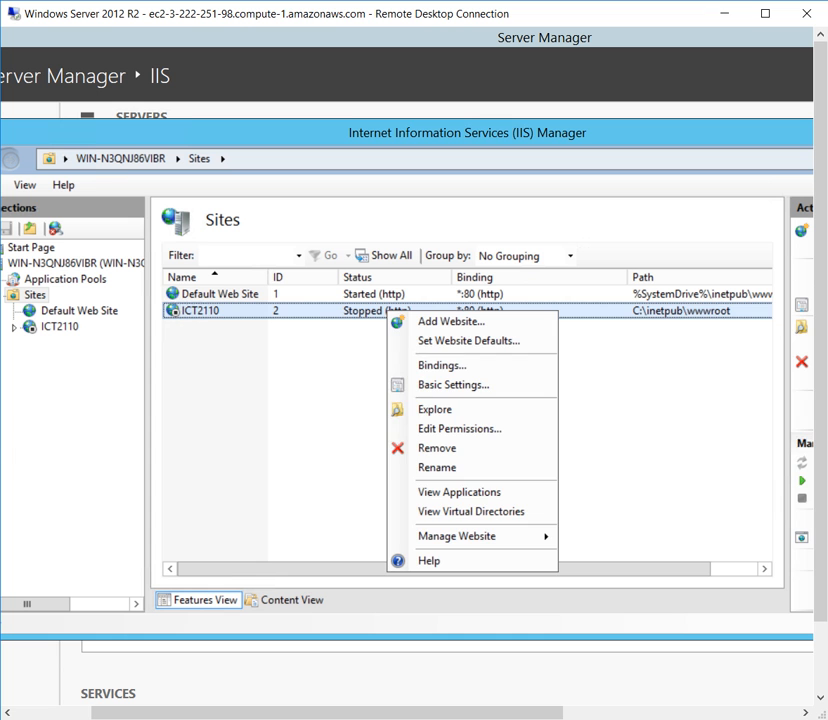
left_click(325, 392)
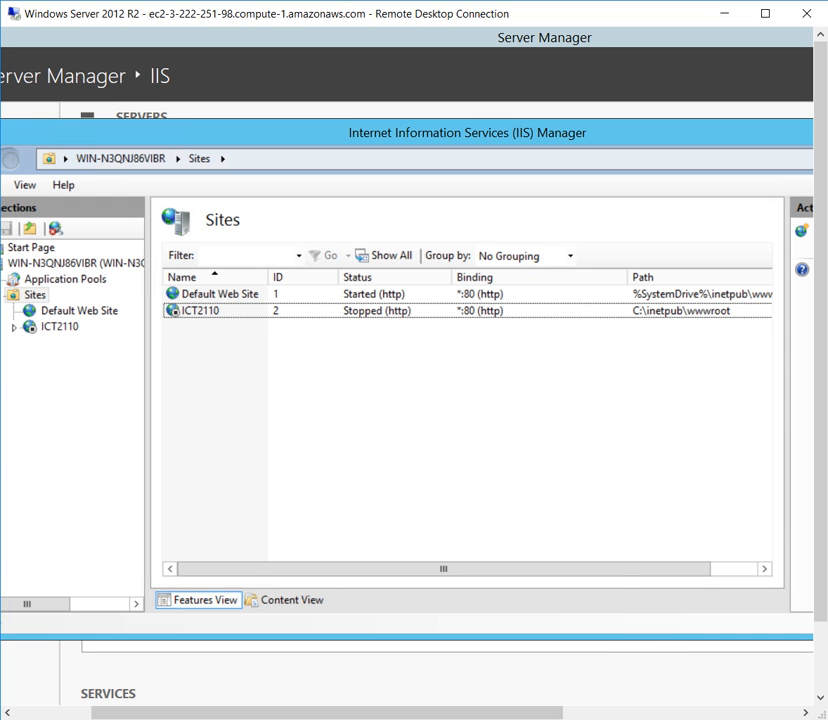
mouse_move(581, 718)
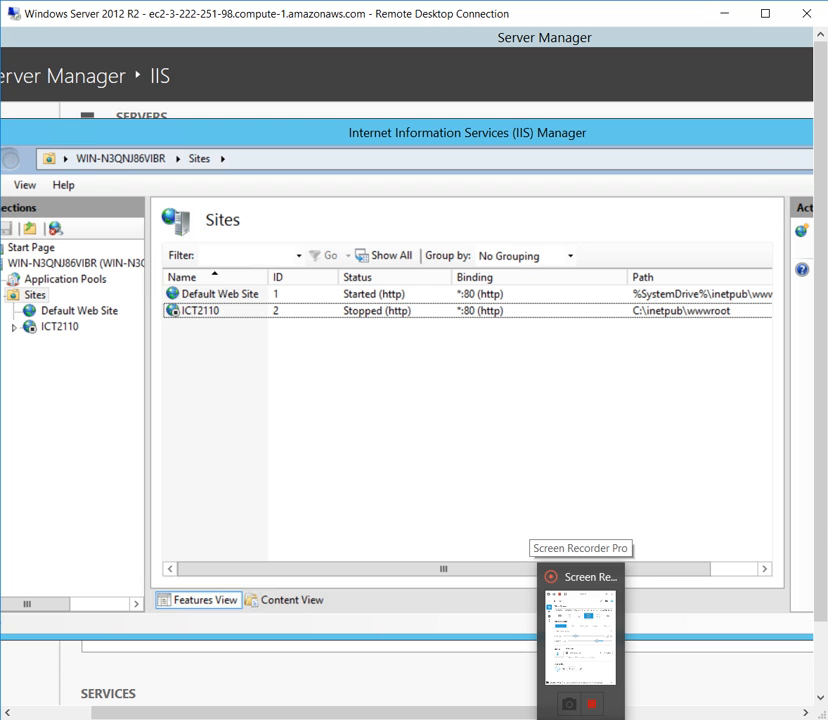